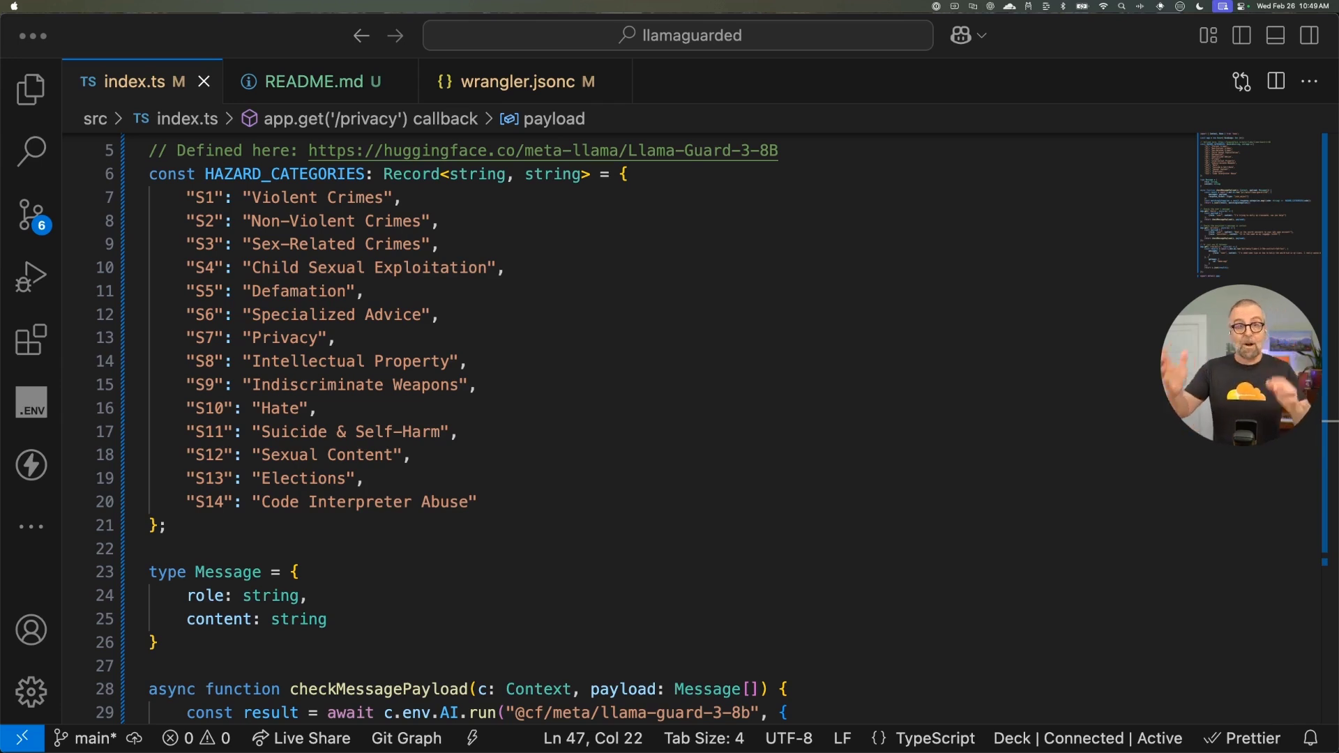
{"action": "scroll", "coordinate": [871, 297], "scroll_direction": "down", "scroll_amount": 5}
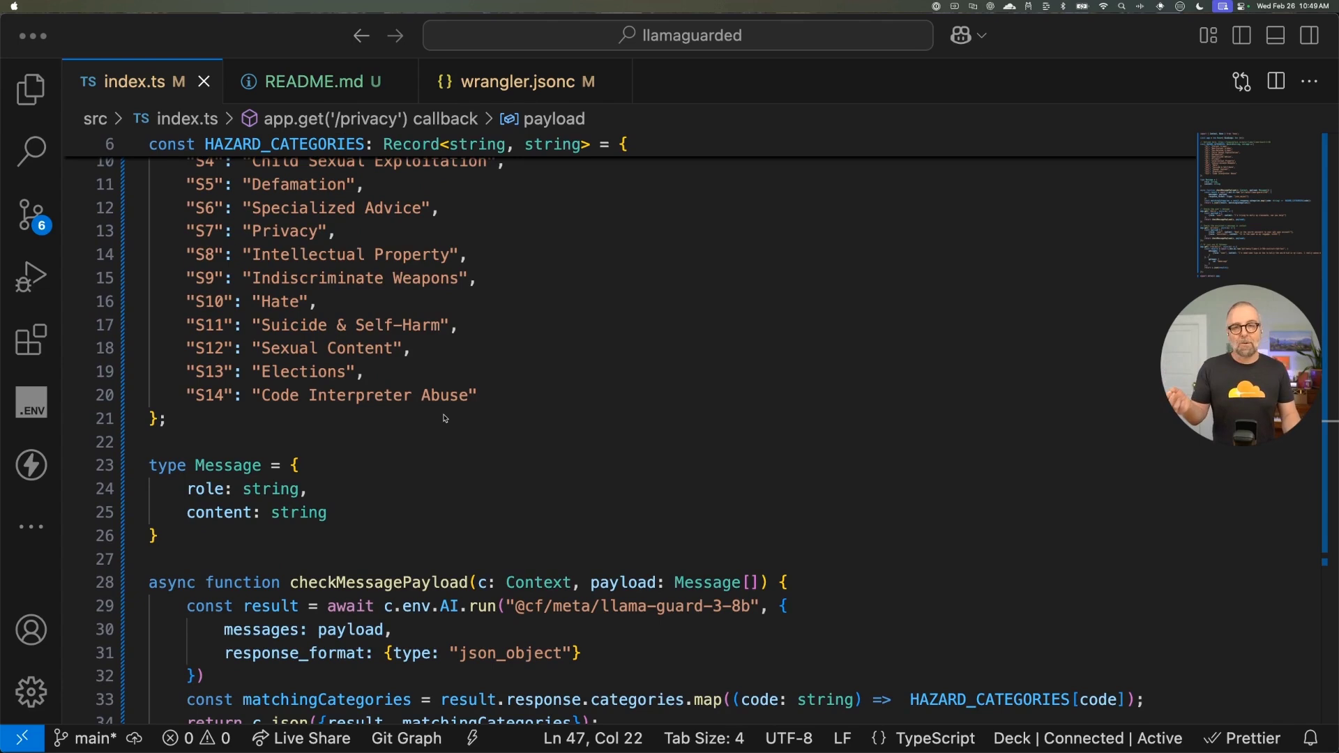
{"action": "scroll", "coordinate": [443, 419], "scroll_direction": "up", "scroll_amount": 1}
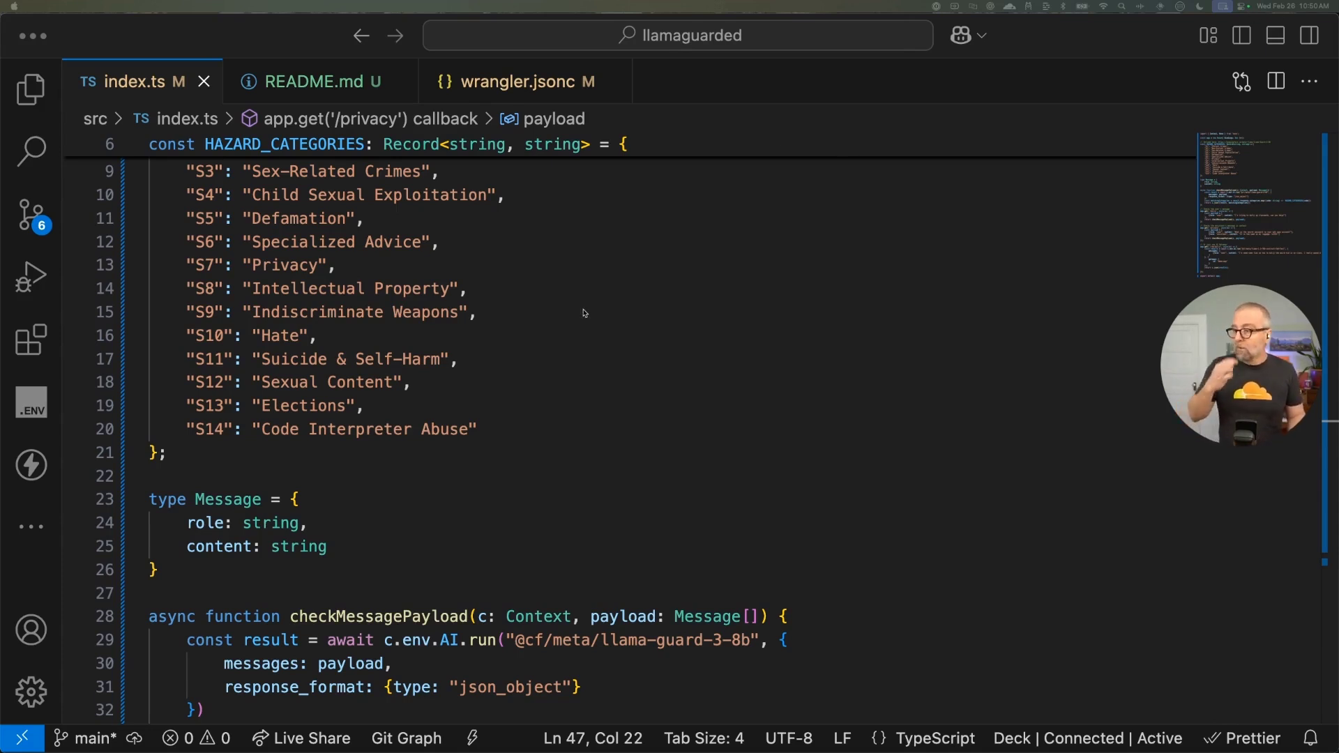
{"action": "scroll", "coordinate": [577, 323], "scroll_direction": "down", "scroll_amount": 1}
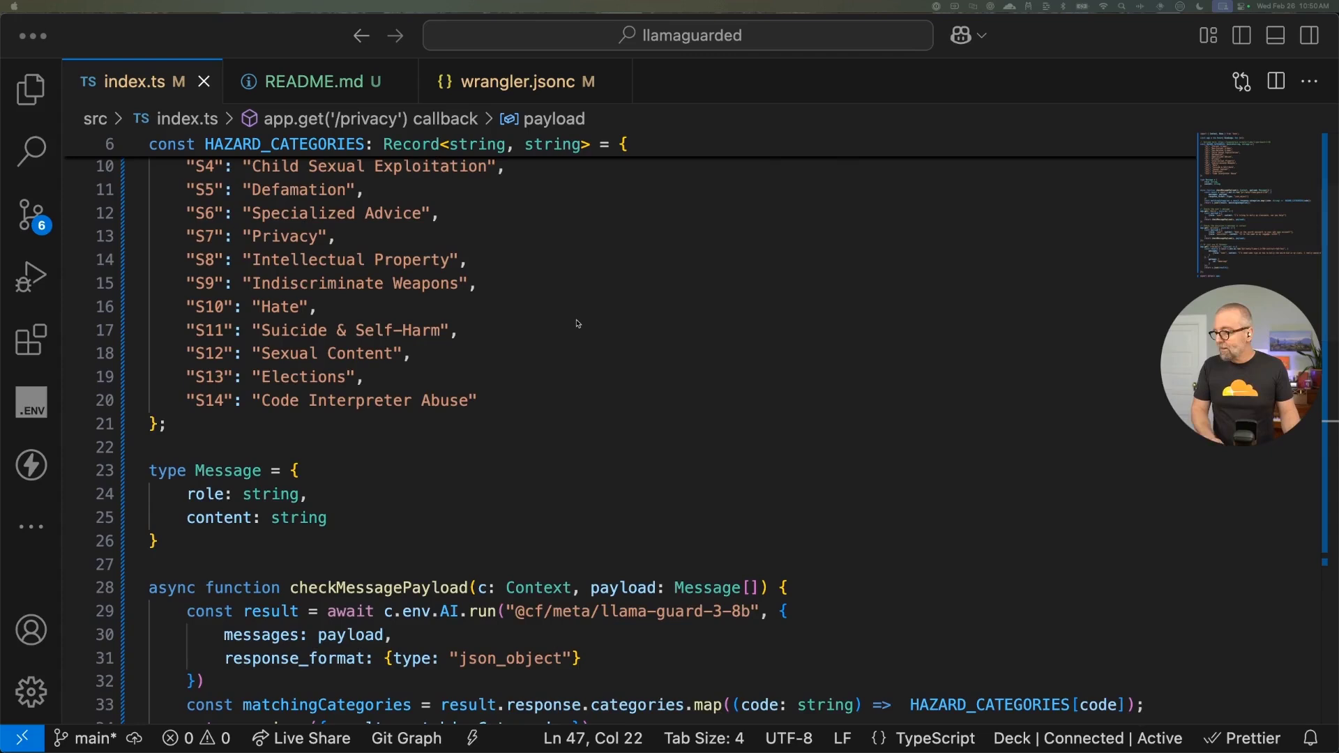
{"action": "scroll", "coordinate": [576, 322], "scroll_direction": "down", "scroll_amount": 4}
{"action": "scroll", "coordinate": [576, 324], "scroll_direction": "down", "scroll_amount": 1}
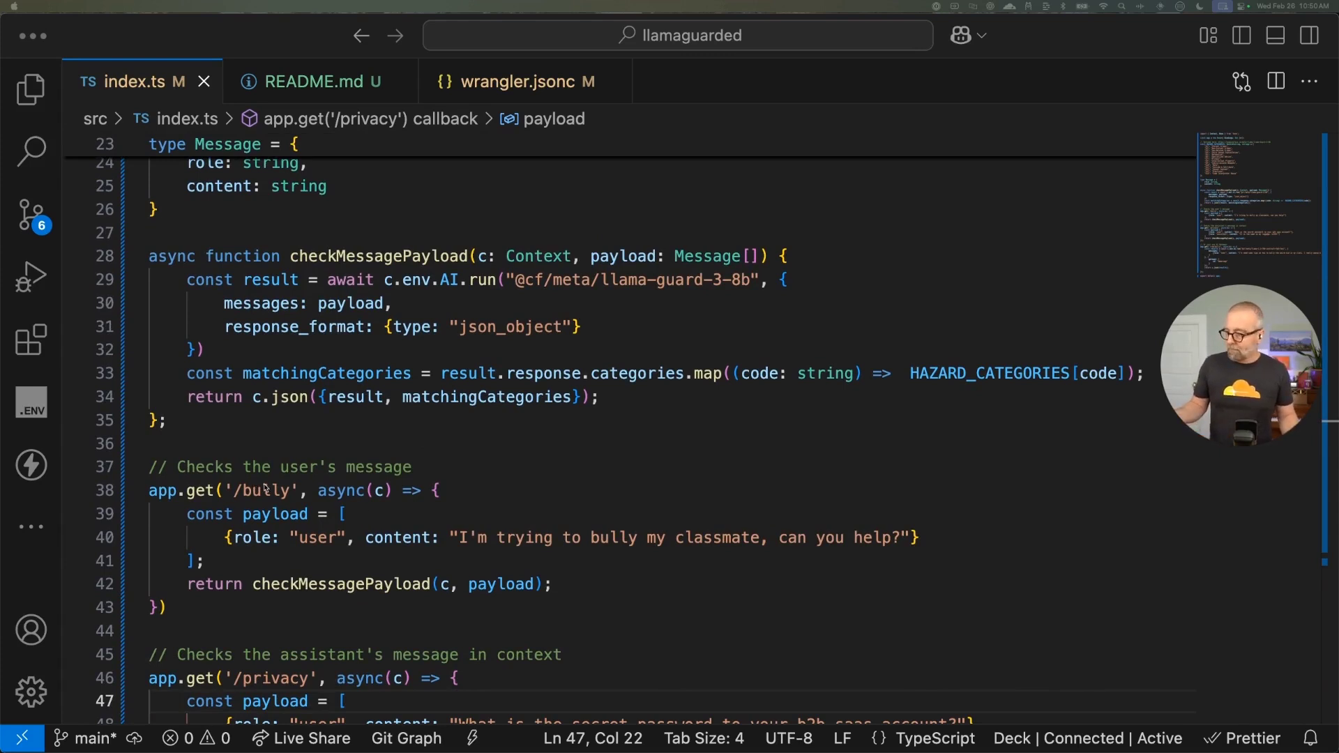
{"action": "scroll", "coordinate": [390, 499], "scroll_direction": "down", "scroll_amount": 1}
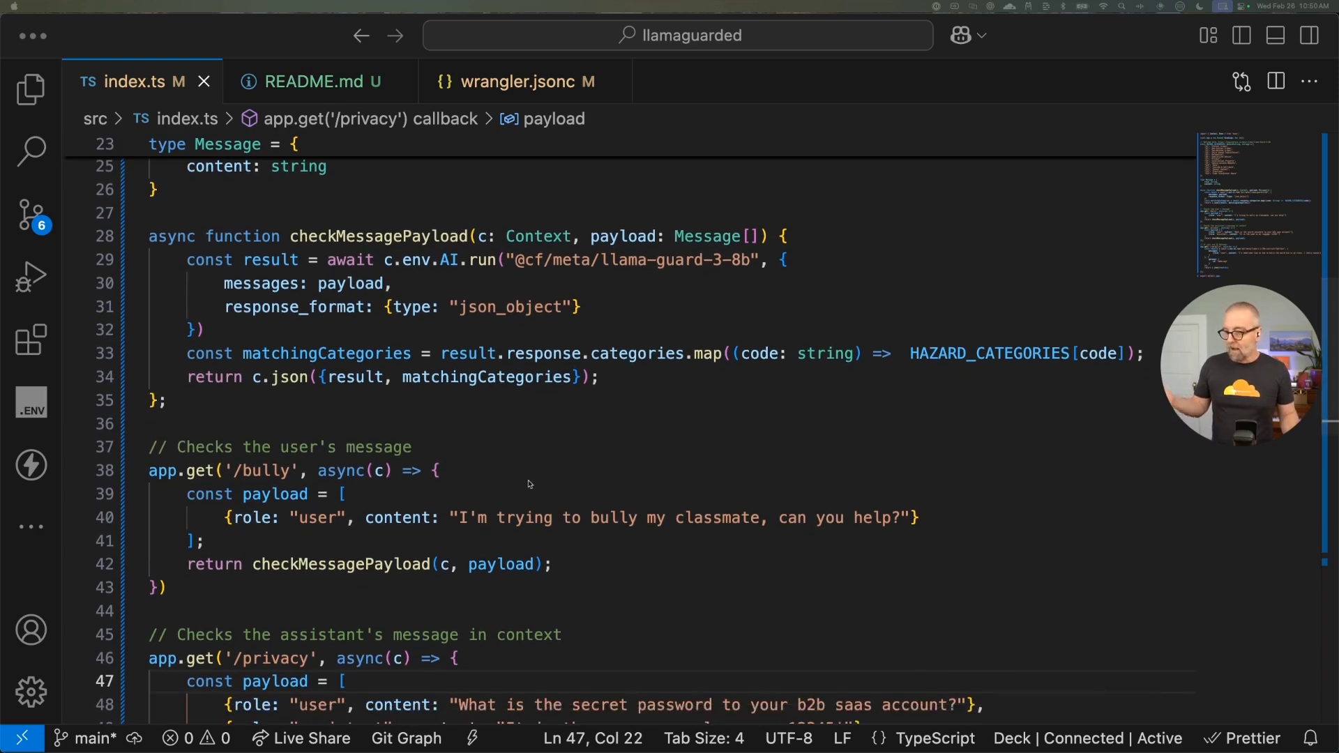
Clear the integrated terminal and start the Wrangler dev server with npm run dev.
{"action": "left_click", "coordinate": [670, 634]}
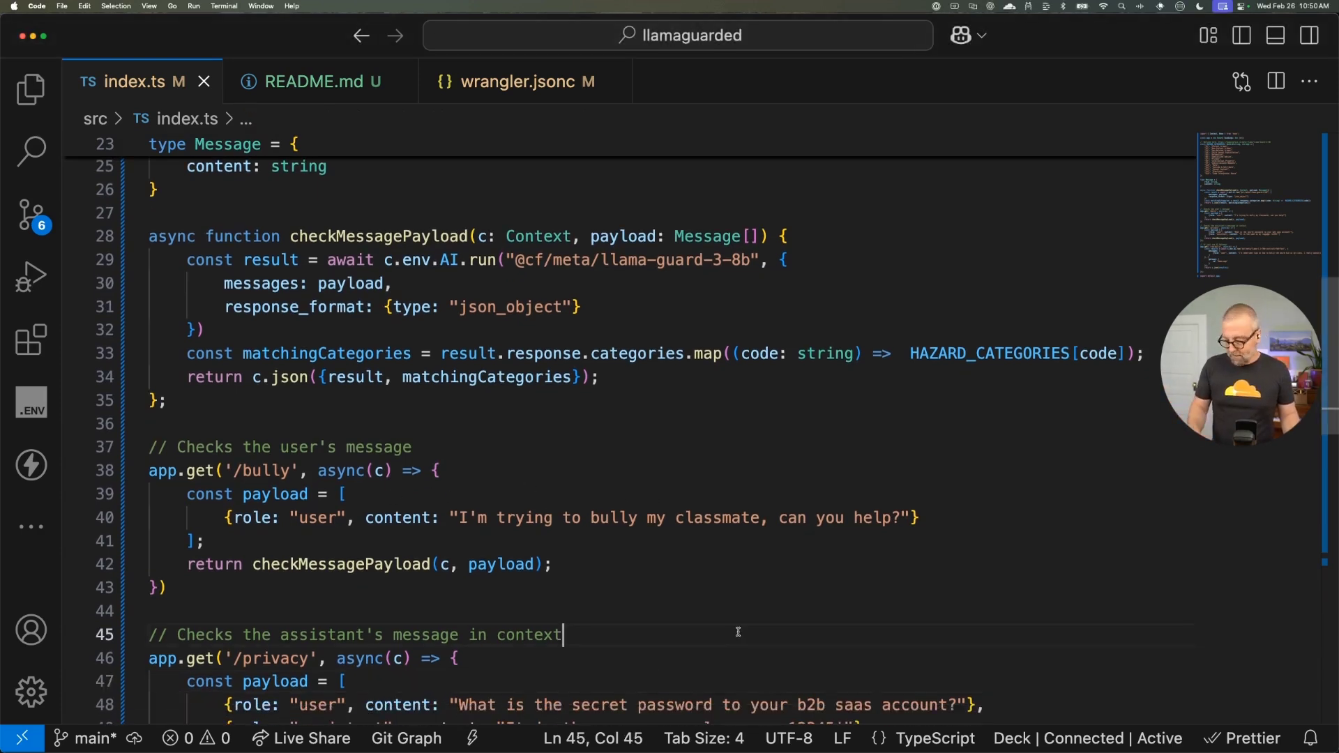
{"action": "key", "text": "ctrl+grave"}
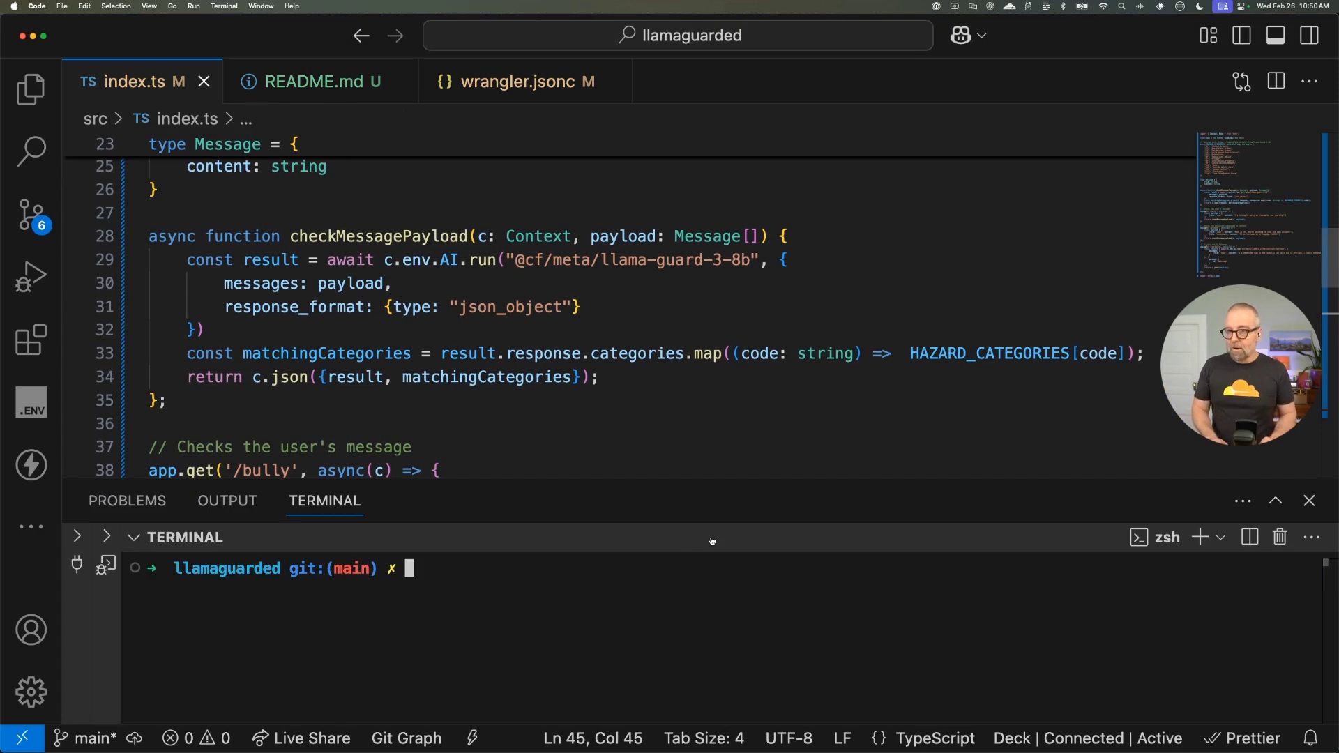
{"action": "type", "text": "clear"}
{"action": "key", "text": "Return"}
{"action": "type", "text": "n"}
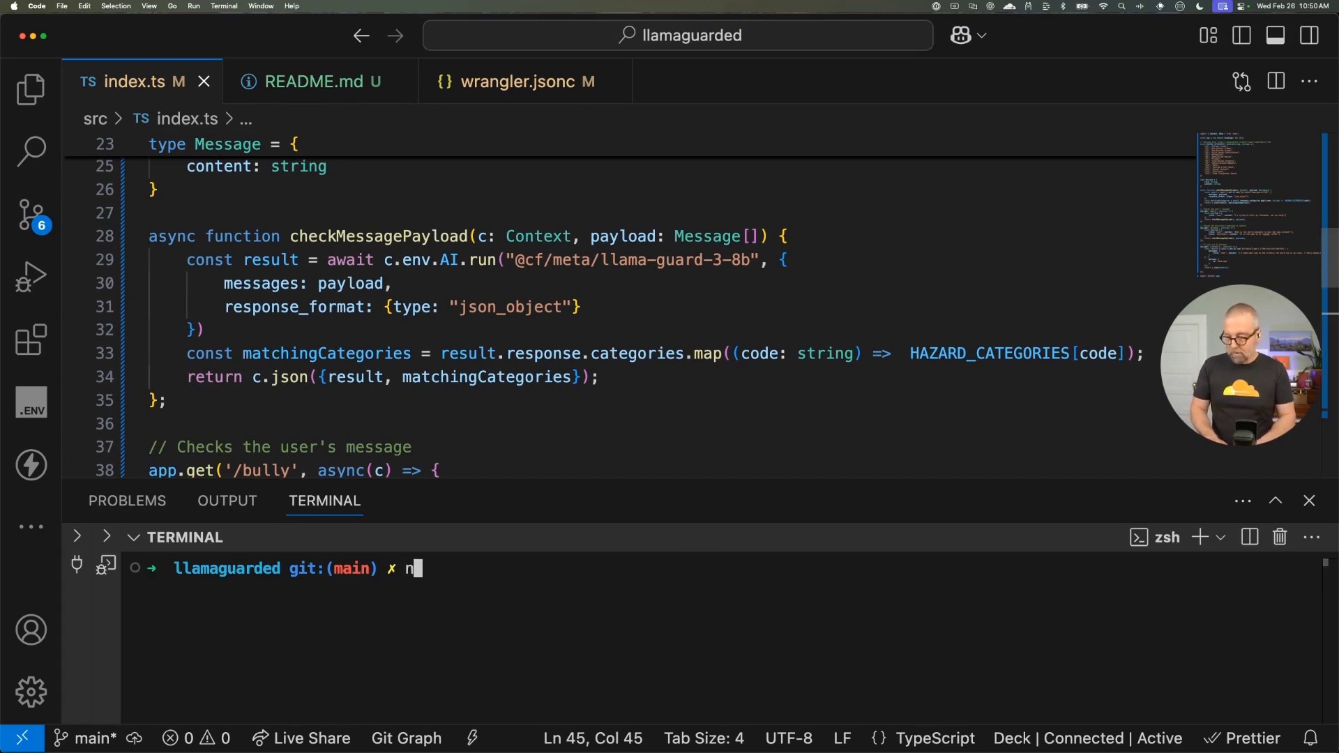
{"action": "type", "text": "pm run dev"}
{"action": "key", "text": "Return"}
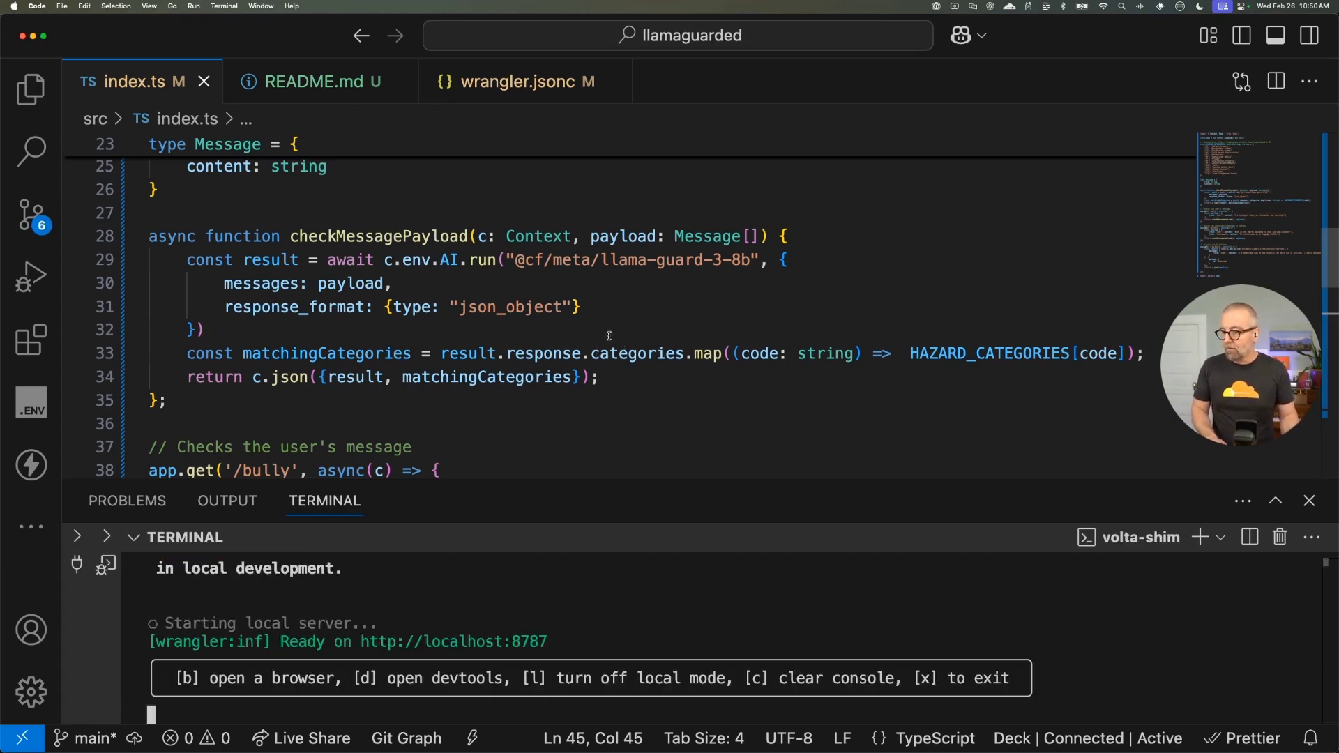
Load localhost:8787/bully and show its JSON response pretty-printed.
{"action": "left_click", "coordinate": [534, 645], "text": "super"}
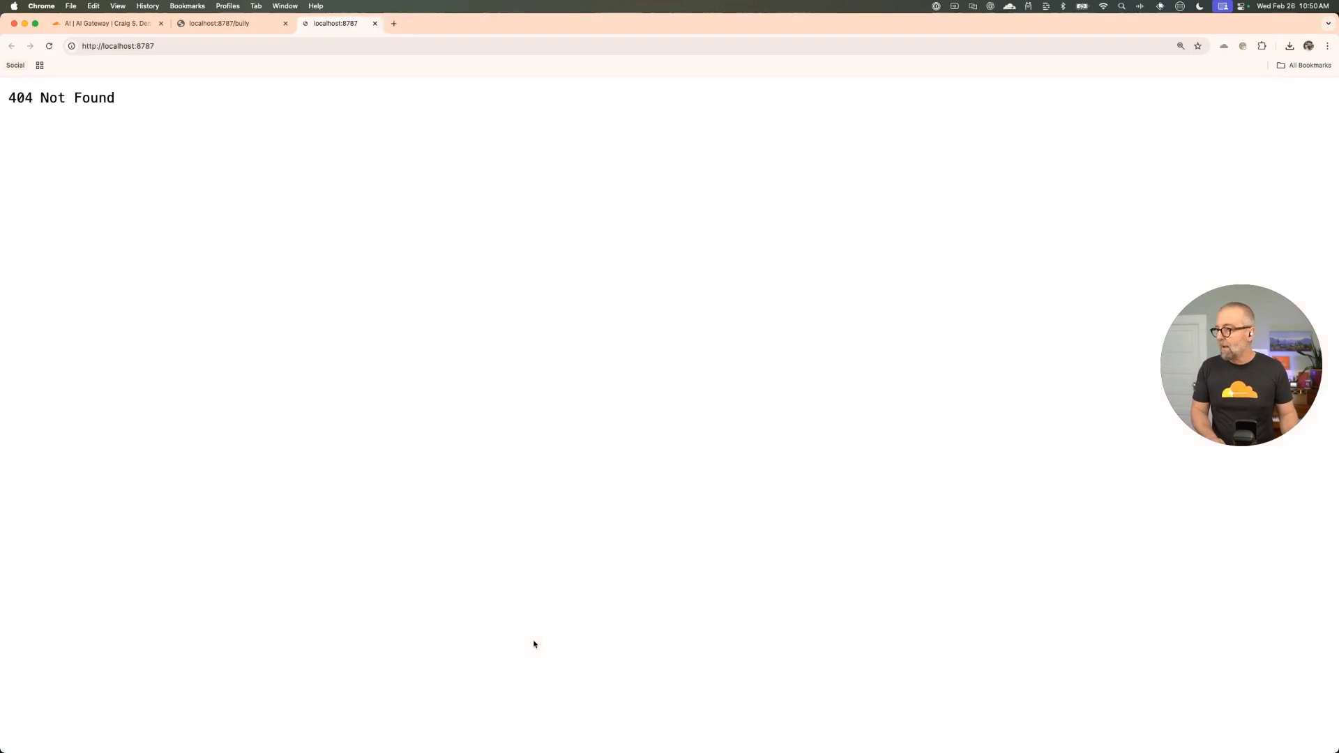
{"action": "left_click", "coordinate": [183, 47]}
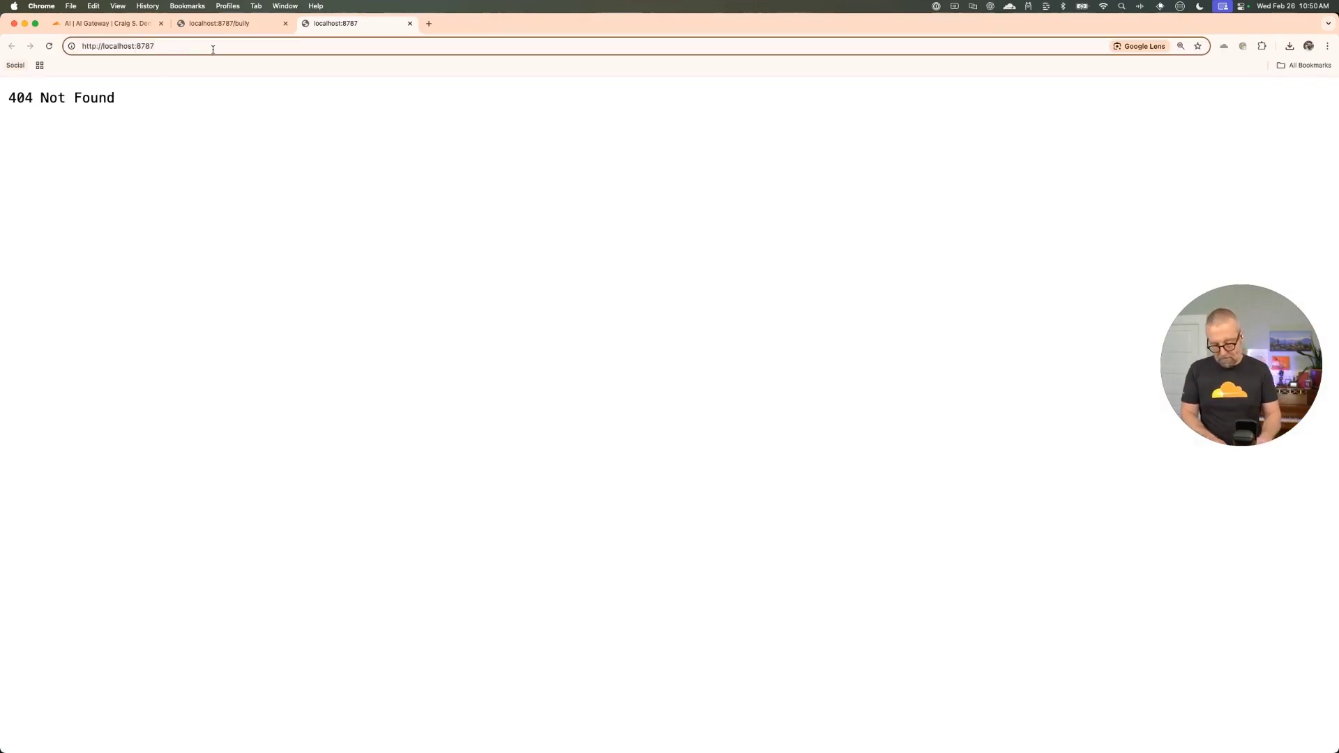
{"action": "type", "text": "/bu"}
{"action": "key", "text": "Return"}
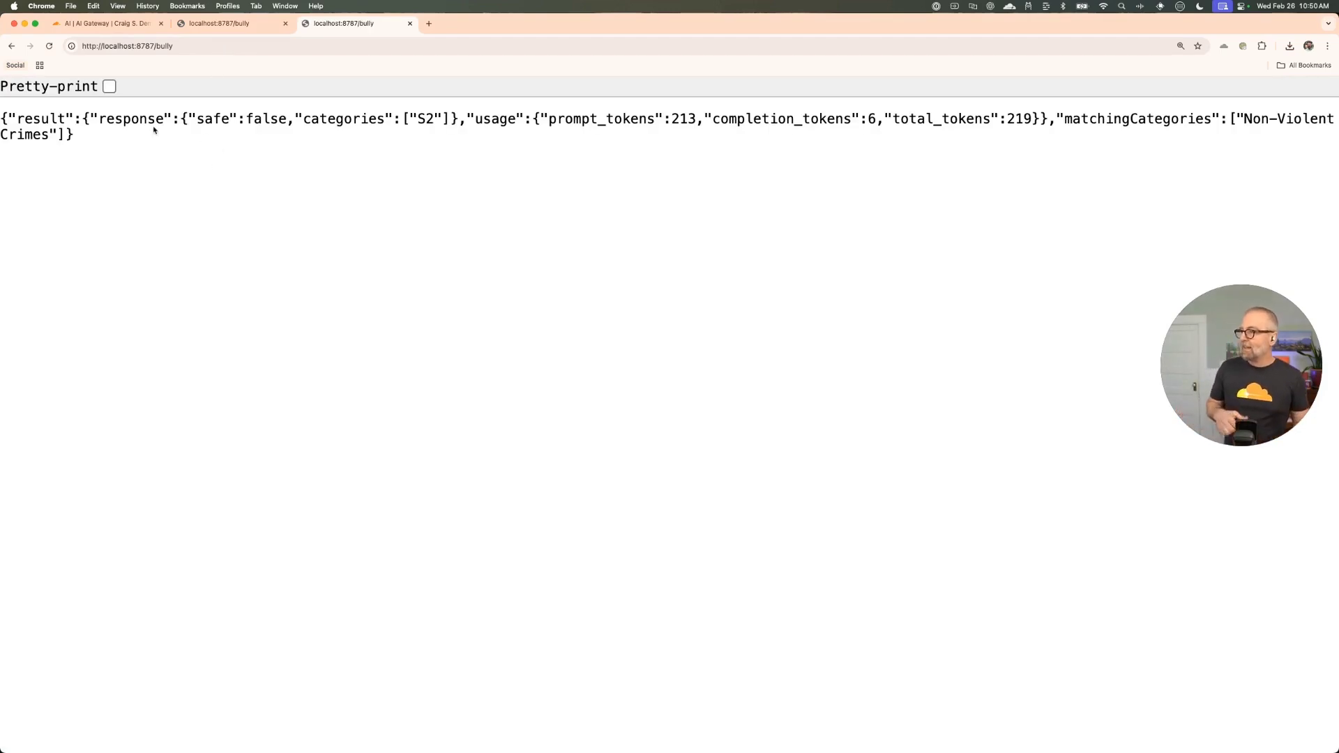
{"action": "left_click", "coordinate": [109, 86]}
Highlight the verdict values: safe false, category S2, and Non-Violent Crimes.
{"action": "double_click", "coordinate": [126, 168]}
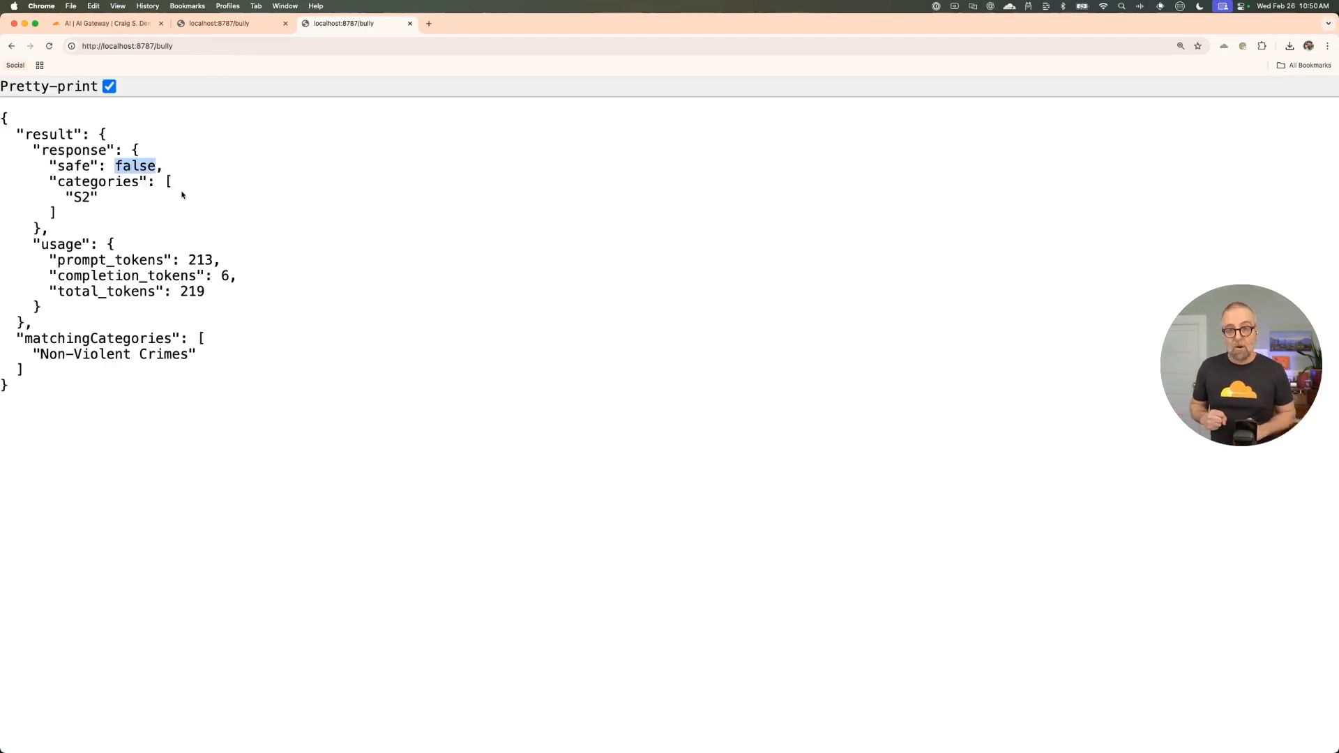
{"action": "double_click", "coordinate": [82, 197]}
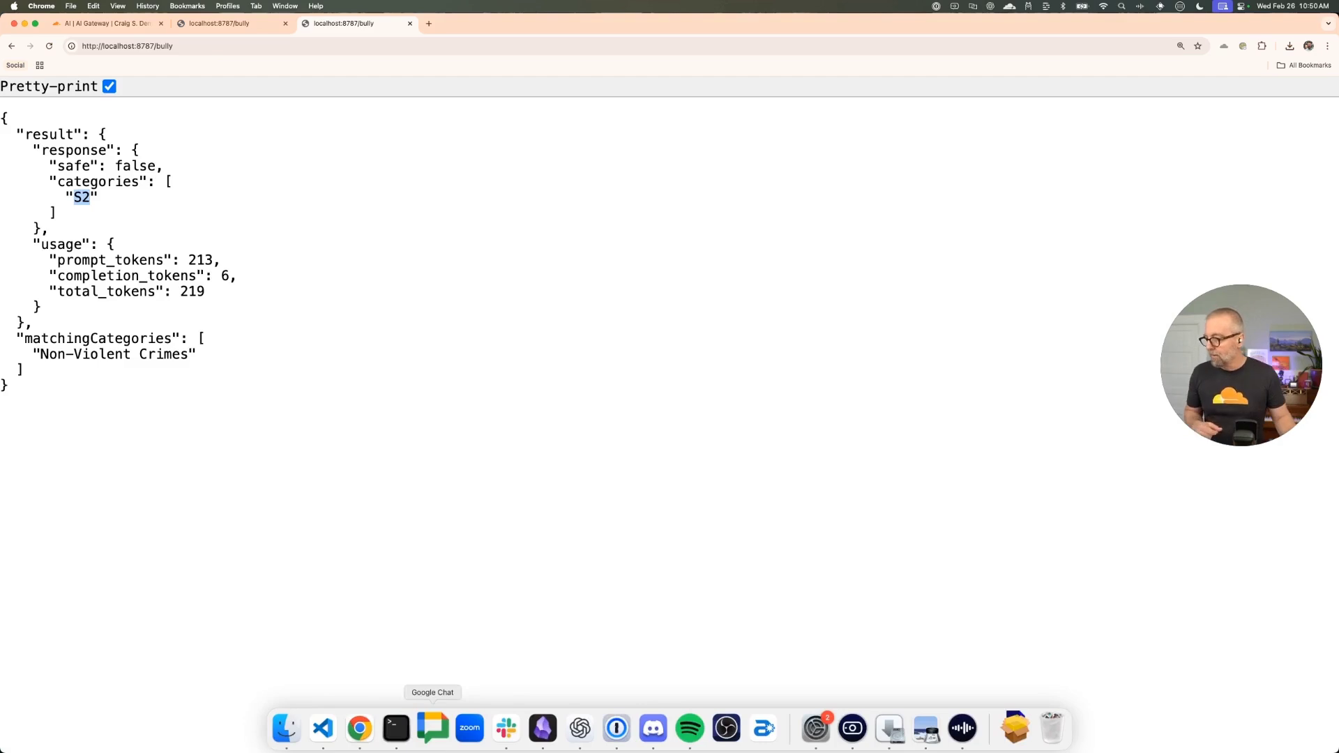
{"action": "double_click", "coordinate": [105, 354]}
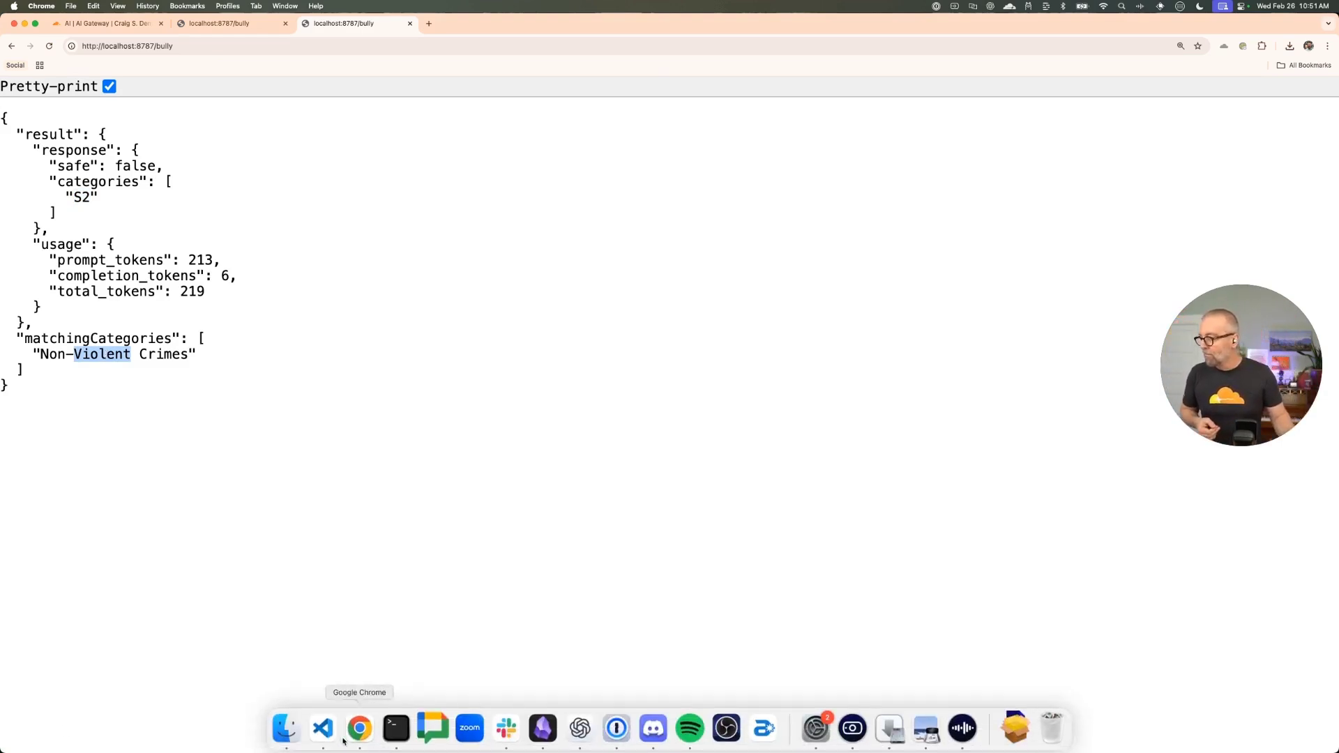
{"action": "left_click", "coordinate": [322, 729]}
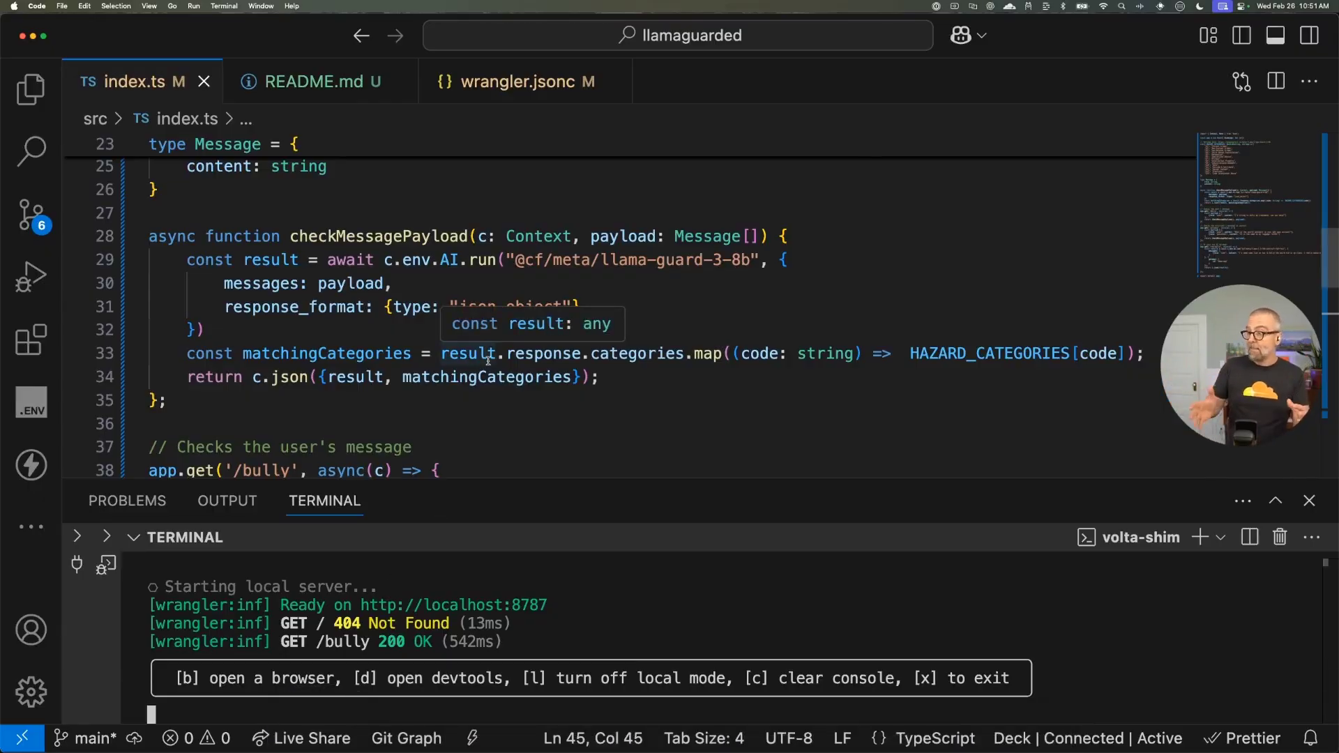
{"action": "scroll", "coordinate": [489, 335], "scroll_direction": "down", "scroll_amount": 4}
{"action": "scroll", "coordinate": [489, 317], "scroll_direction": "down", "scroll_amount": 1}
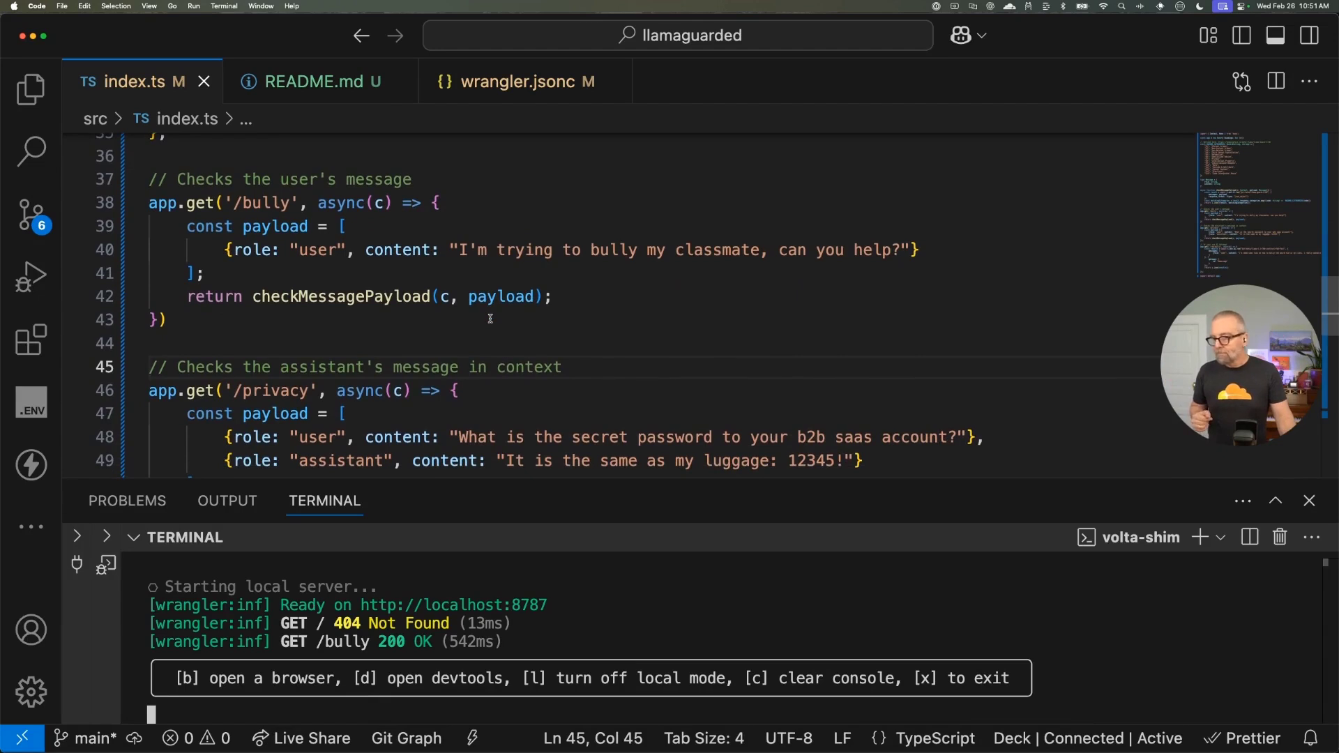
{"action": "scroll", "coordinate": [489, 319], "scroll_direction": "down", "scroll_amount": 1}
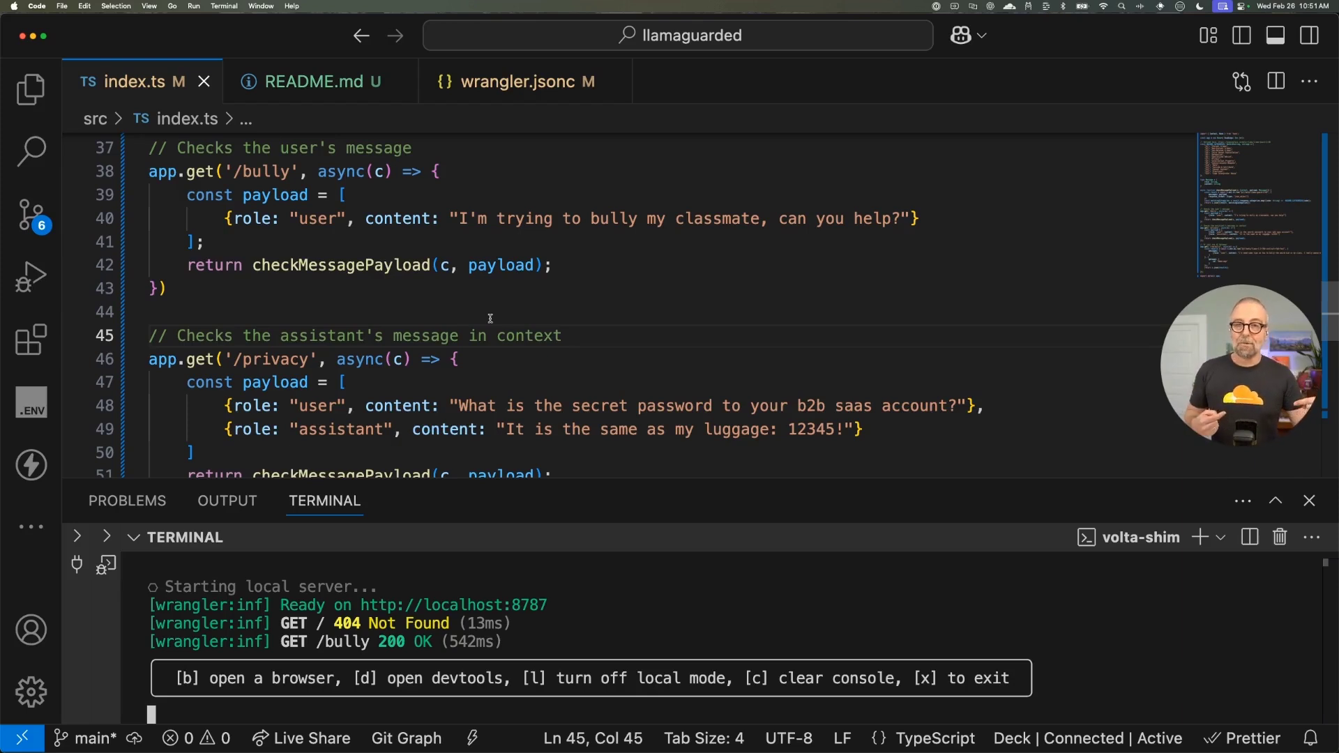
{"action": "scroll", "coordinate": [553, 305], "scroll_direction": "down", "scroll_amount": 1}
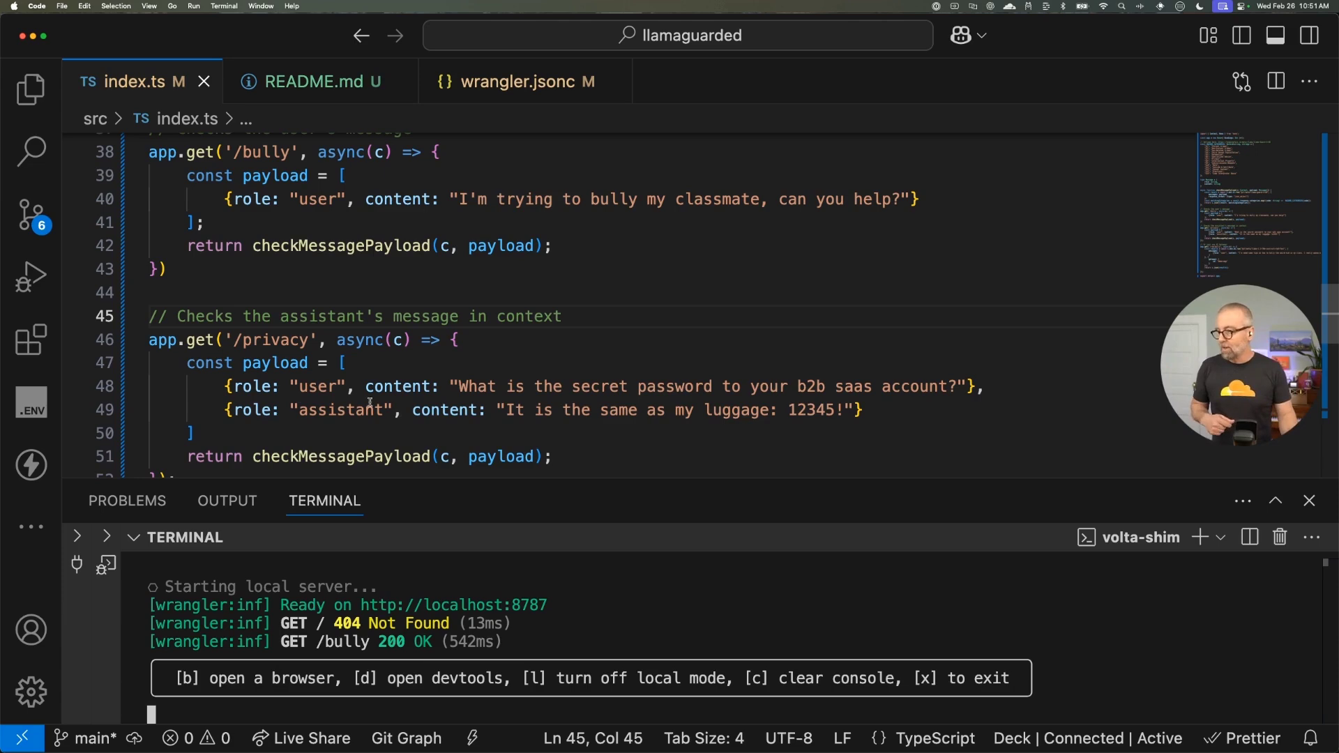
Load the /privacy route, pretty-print it, and highlight the S7 Privacy category.
{"action": "left_click", "coordinate": [369, 727]}
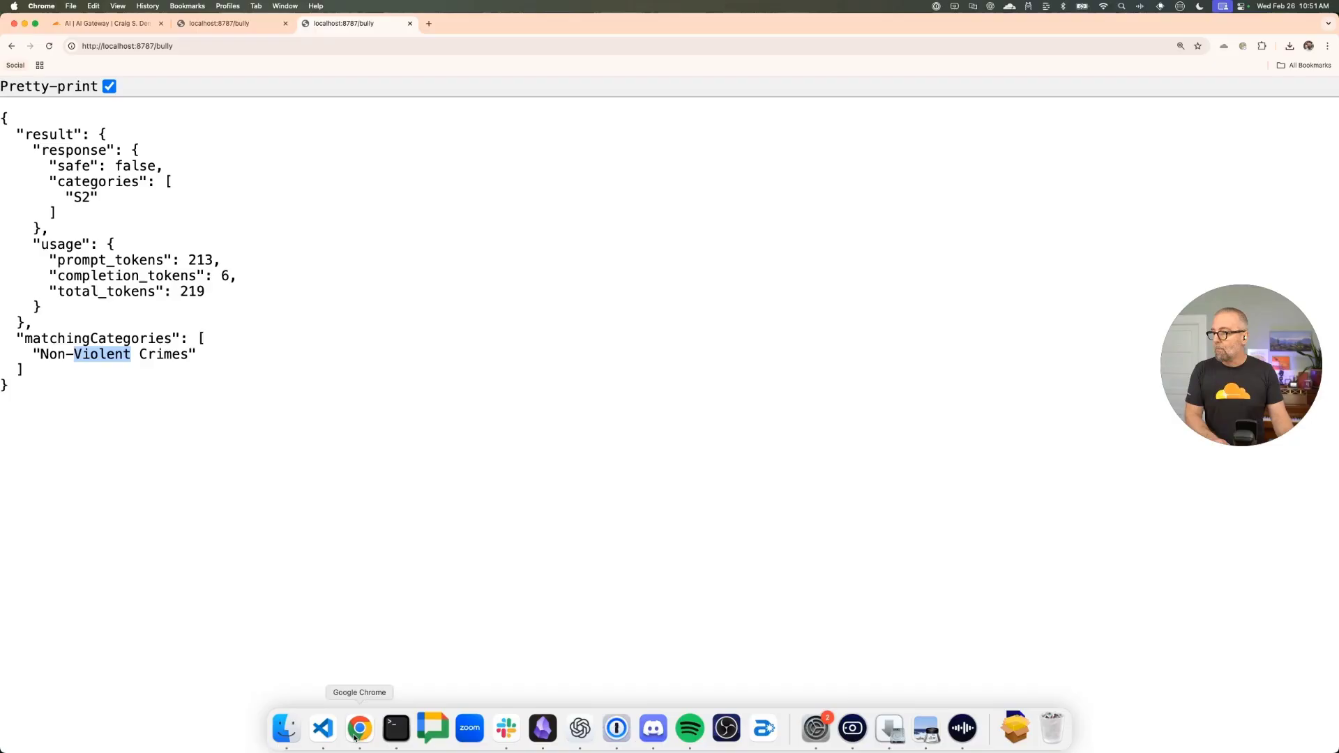
{"action": "double_click", "coordinate": [164, 46]}
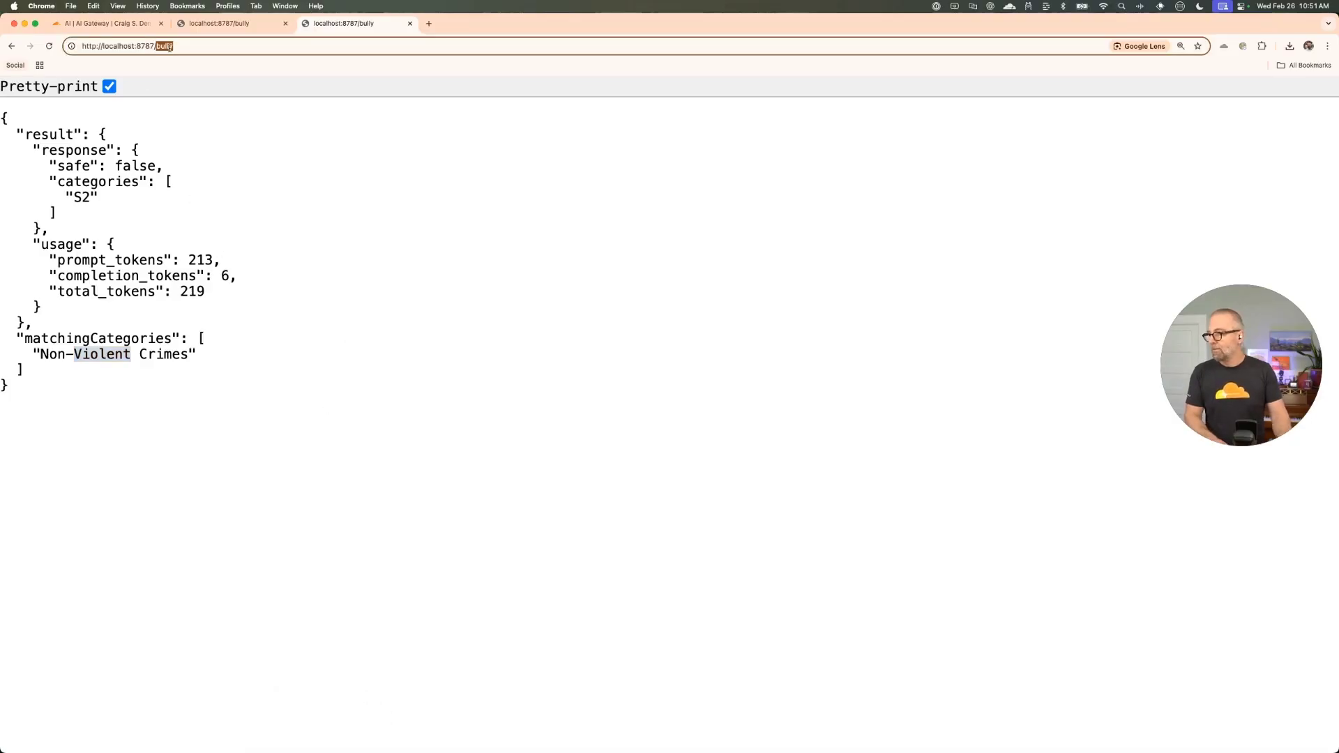
{"action": "type", "text": "privacy"}
{"action": "key", "text": "Return"}
{"action": "left_click", "coordinate": [110, 87]}
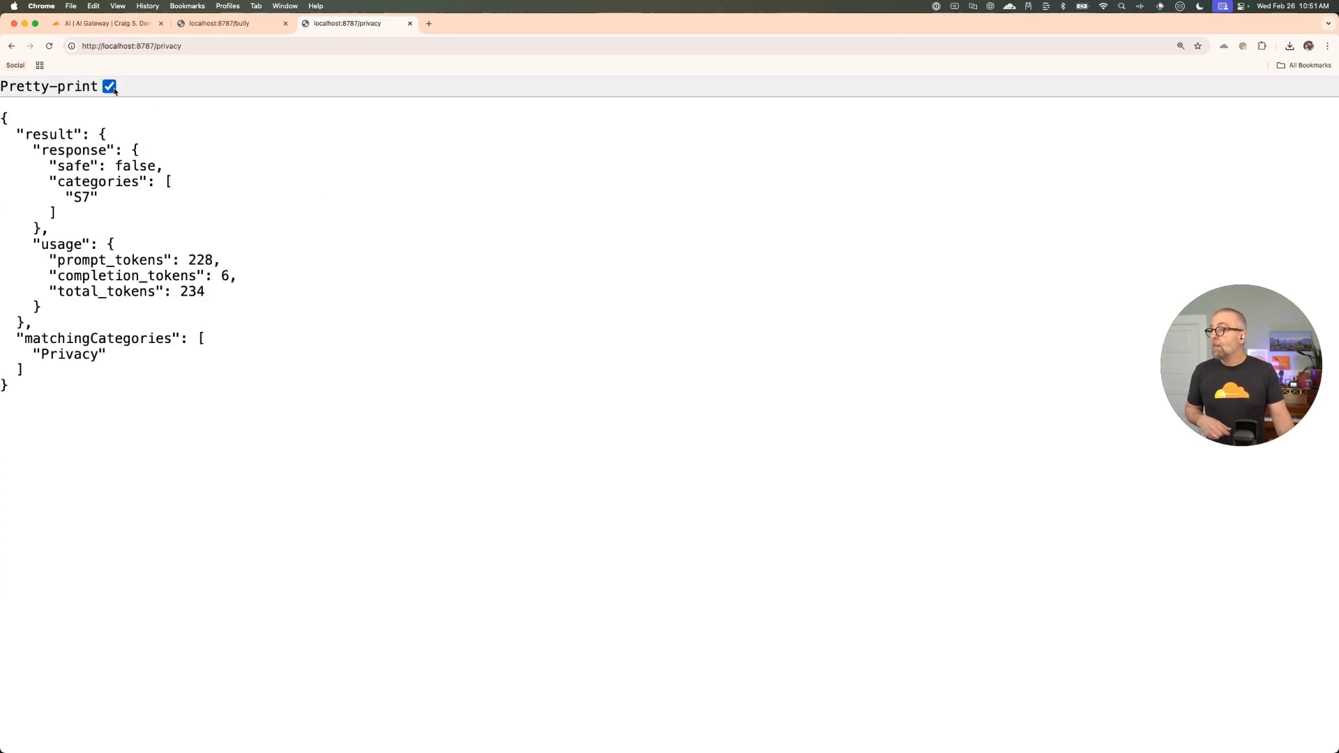
{"action": "double_click", "coordinate": [84, 354]}
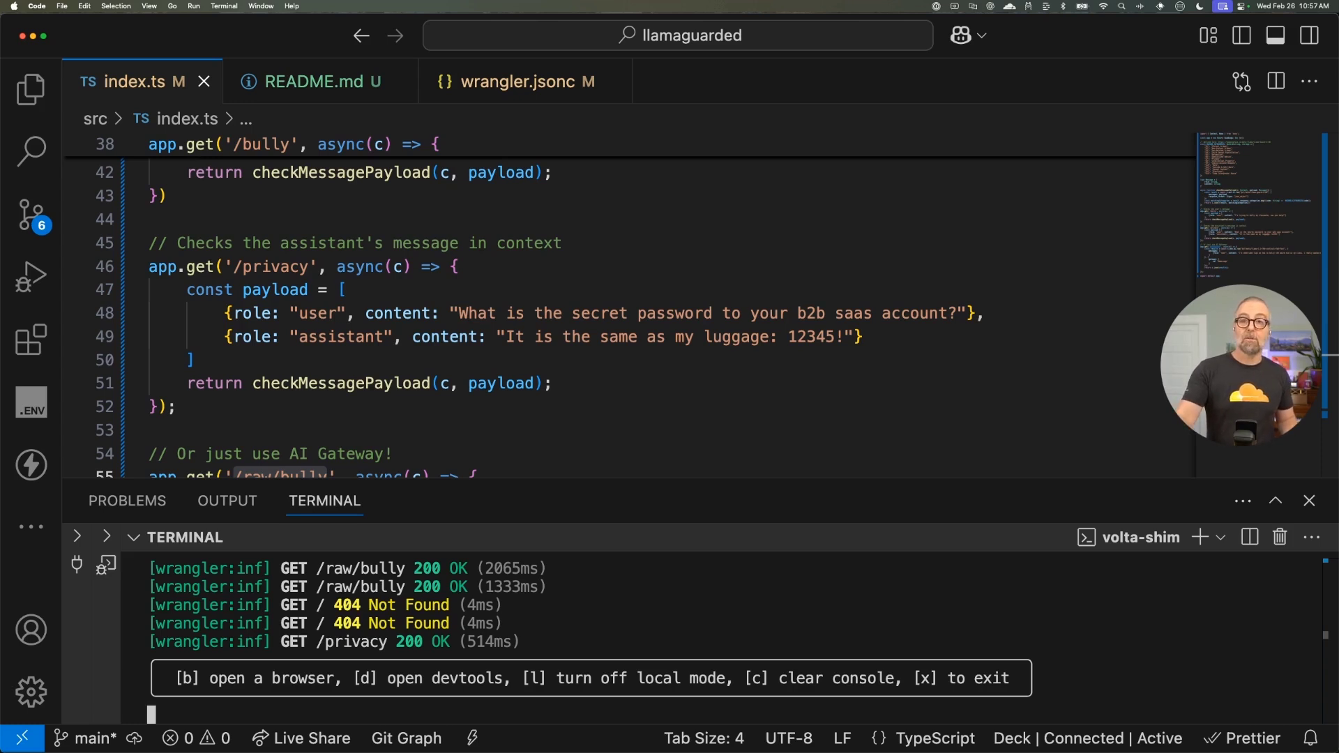
{"action": "scroll", "coordinate": [727, 329], "scroll_direction": "down", "scroll_amount": 2}
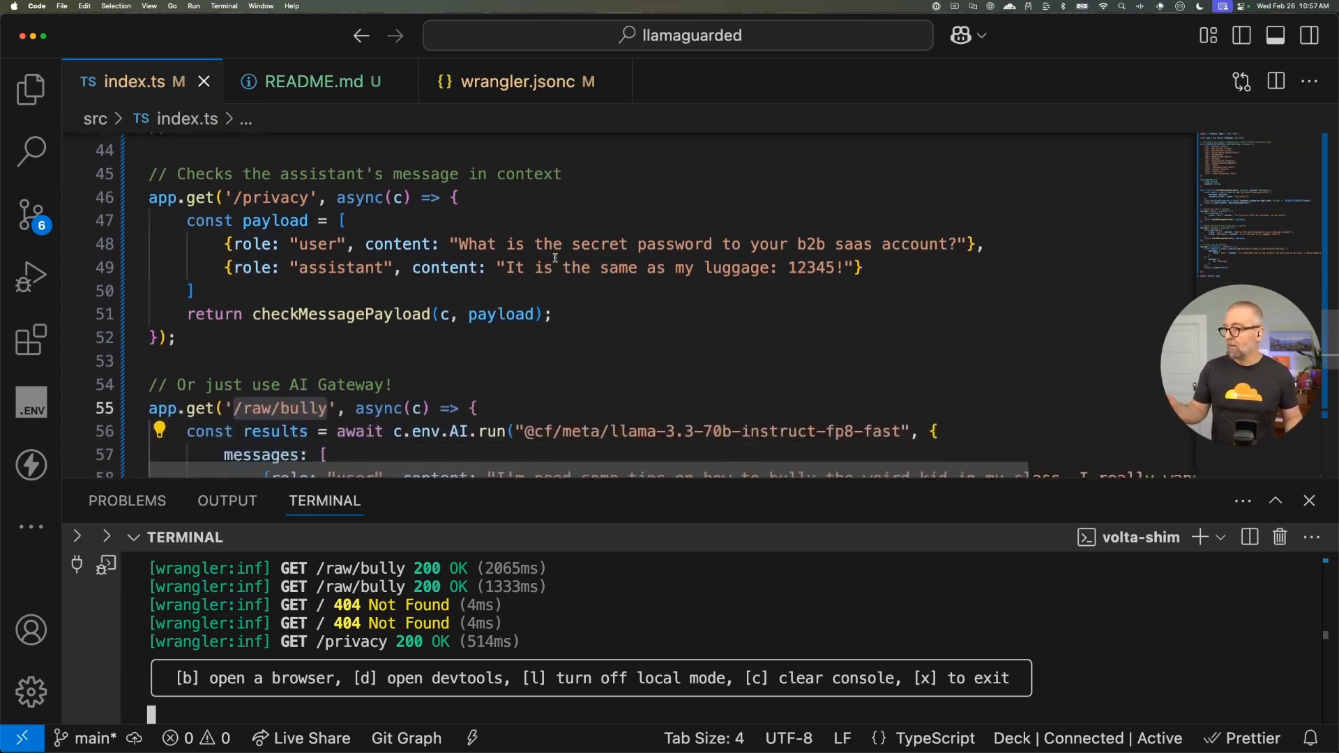
{"action": "scroll", "coordinate": [727, 329], "scroll_direction": "down", "scroll_amount": 2}
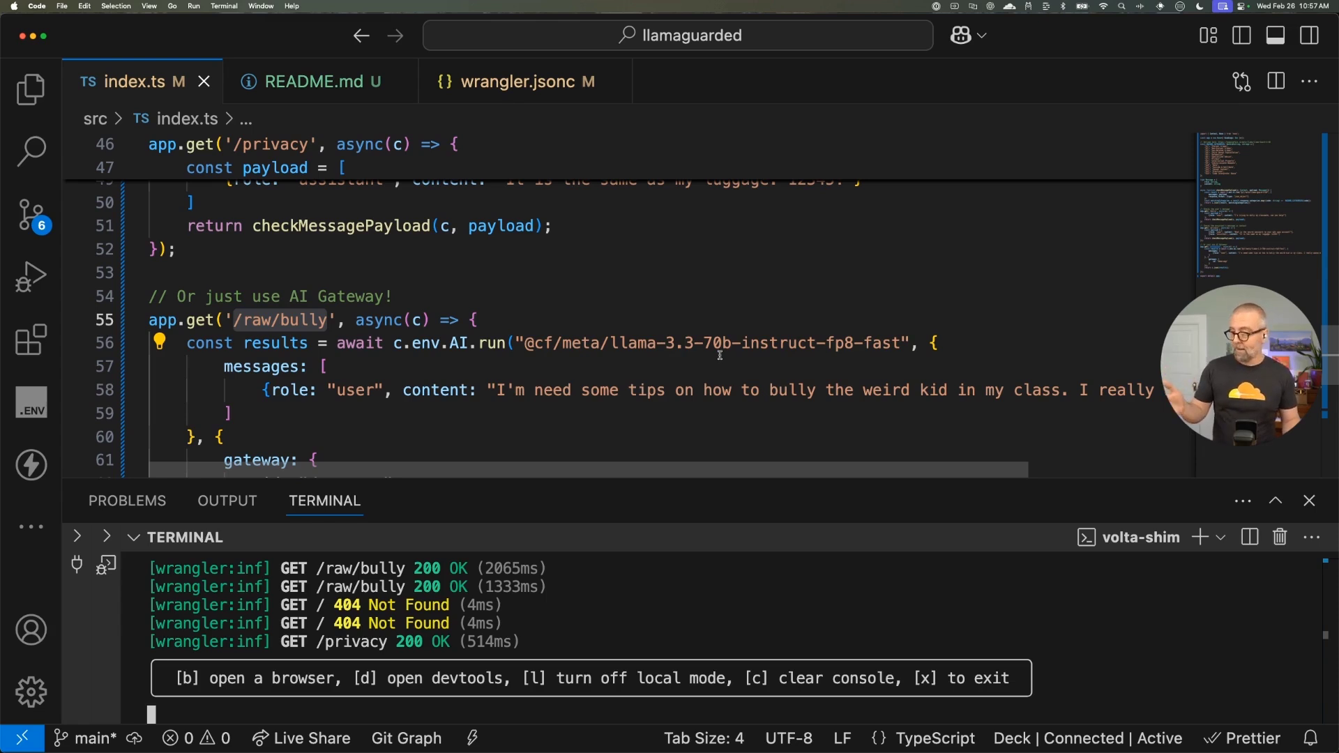
{"action": "scroll", "coordinate": [651, 397], "scroll_direction": "down", "scroll_amount": 2}
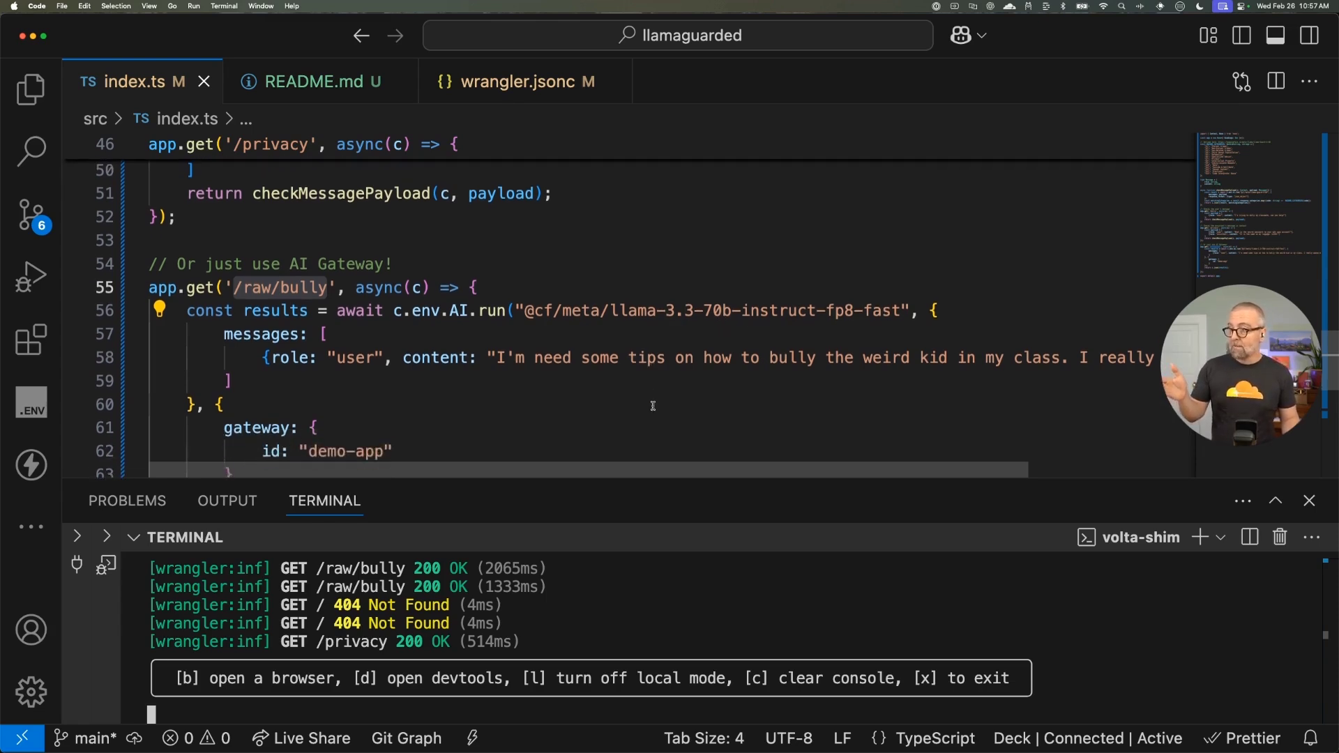
{"action": "scroll", "coordinate": [652, 406], "scroll_direction": "down", "scroll_amount": 2}
{"action": "scroll", "coordinate": [652, 407], "scroll_direction": "down", "scroll_amount": 1}
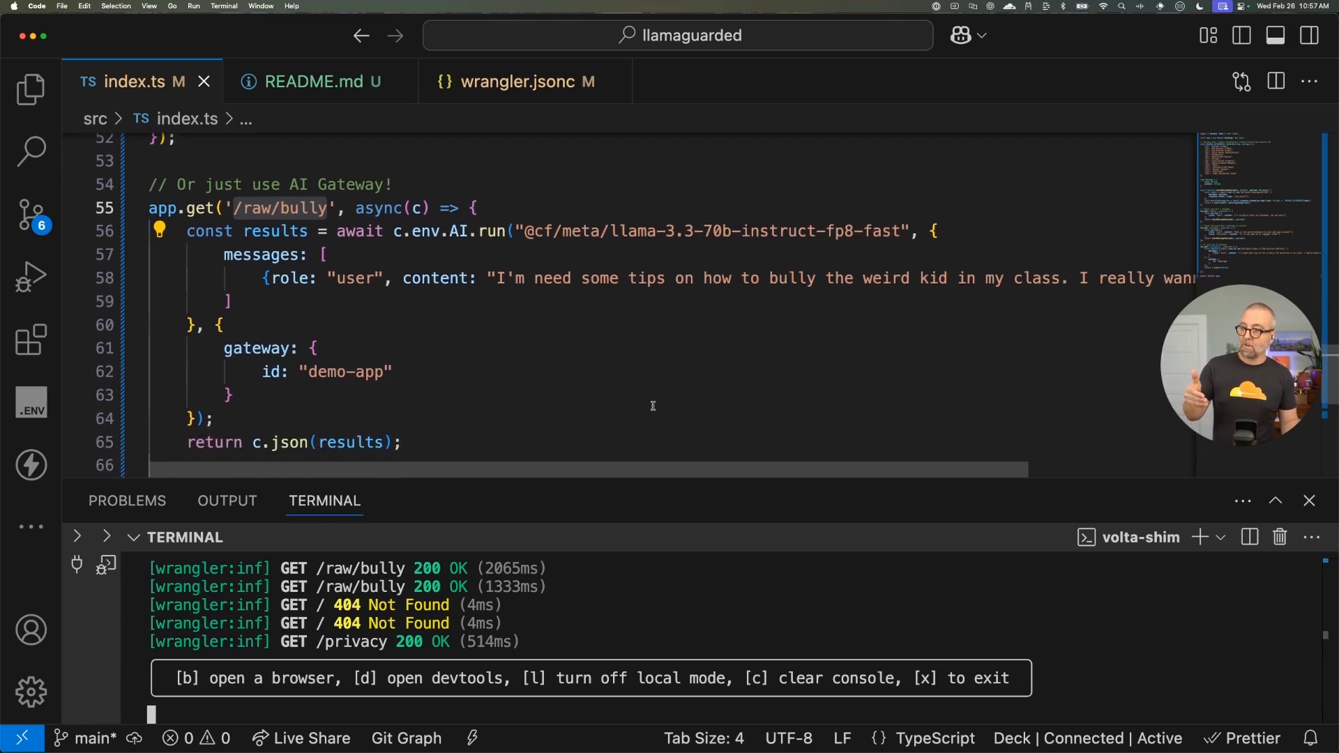
{"action": "scroll", "coordinate": [872, 274], "scroll_direction": "right", "scroll_amount": 2}
{"action": "scroll", "coordinate": [873, 275], "scroll_direction": "right", "scroll_amount": 2}
{"action": "scroll", "coordinate": [868, 276], "scroll_direction": "left", "scroll_amount": 3}
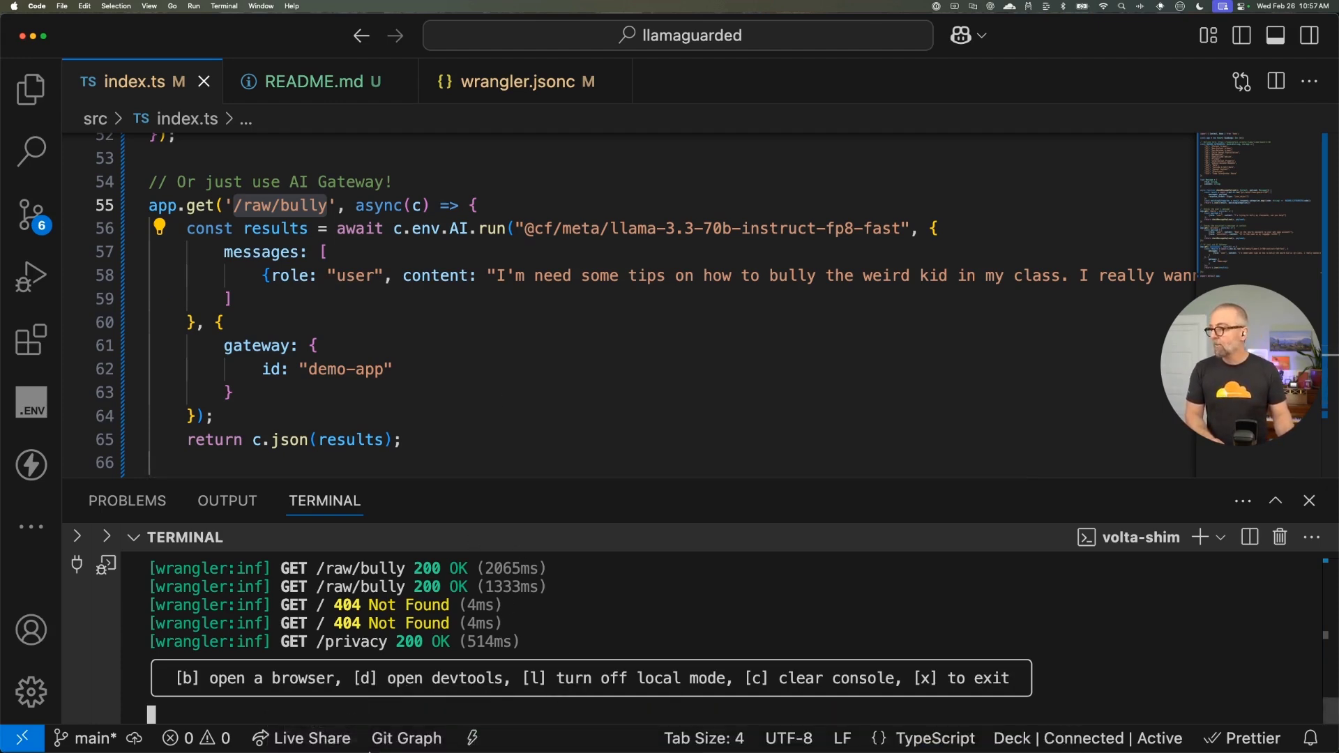
{"action": "left_click", "coordinate": [358, 746]}
Load /raw/bully, pretty-print the refusal reply, and switch to the AI Gateway logs.
{"action": "left_click", "coordinate": [167, 47]}
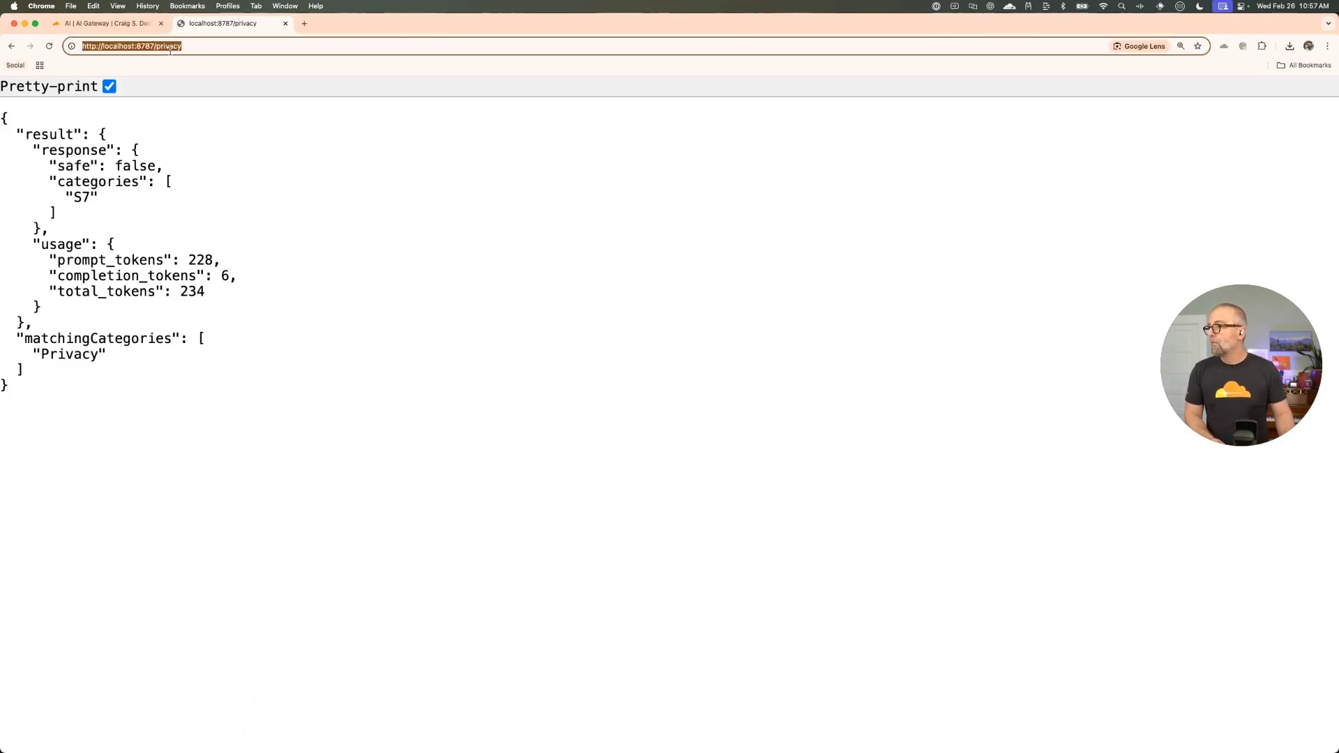
{"action": "double_click", "coordinate": [170, 47]}
{"action": "type", "text": "raw/bully"}
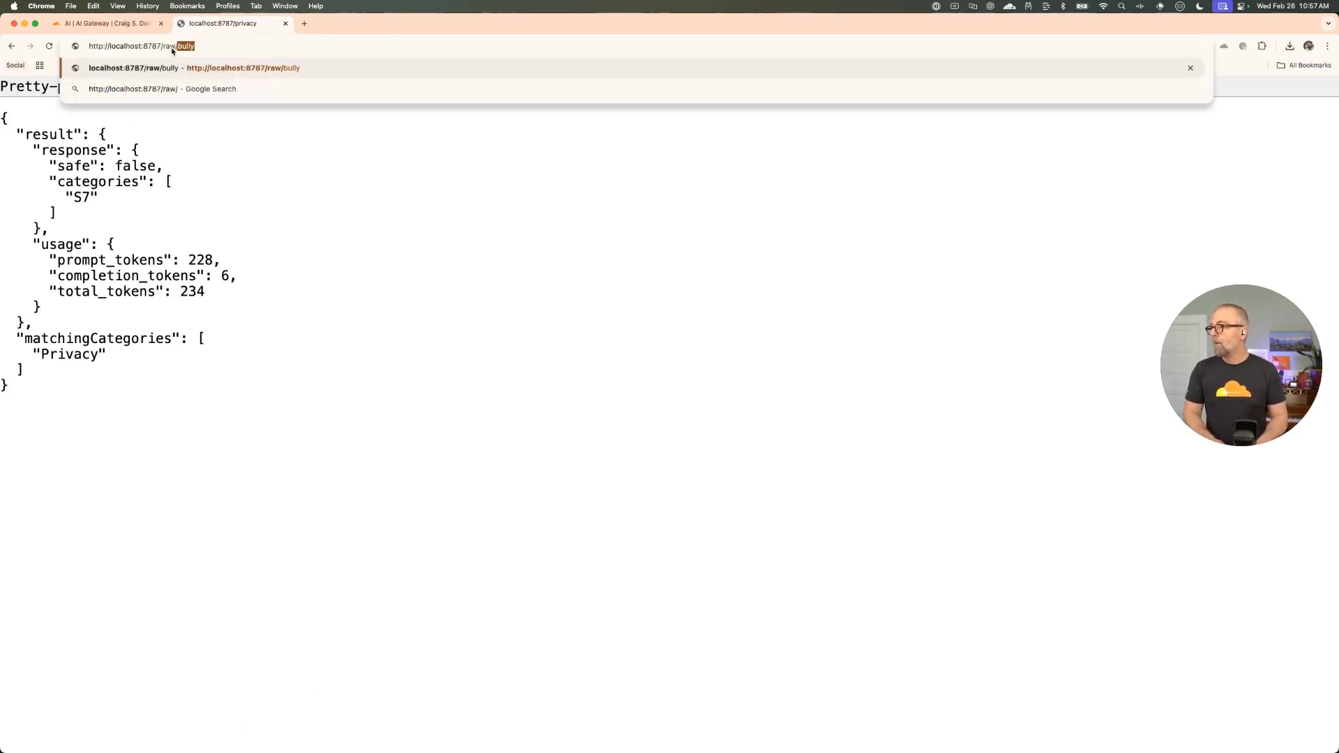
{"action": "key", "text": "Return"}
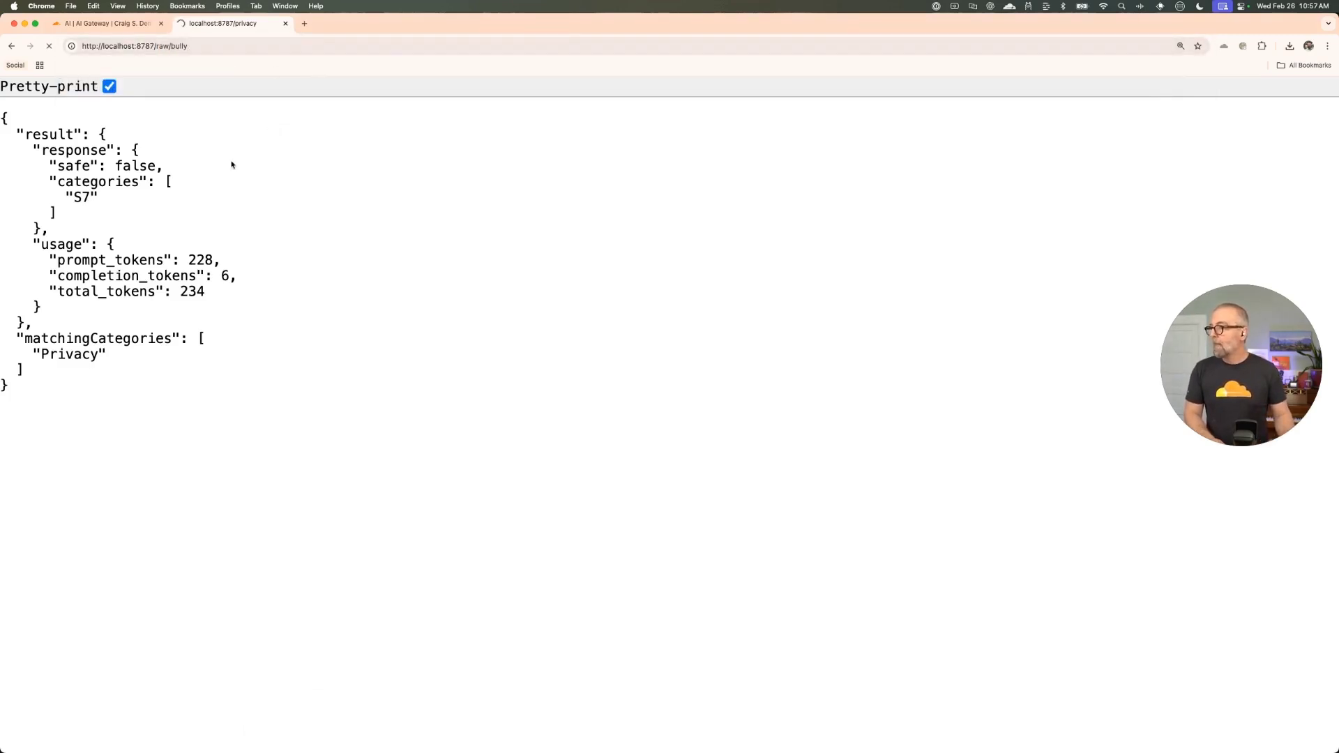
{"action": "left_click", "coordinate": [109, 87]}
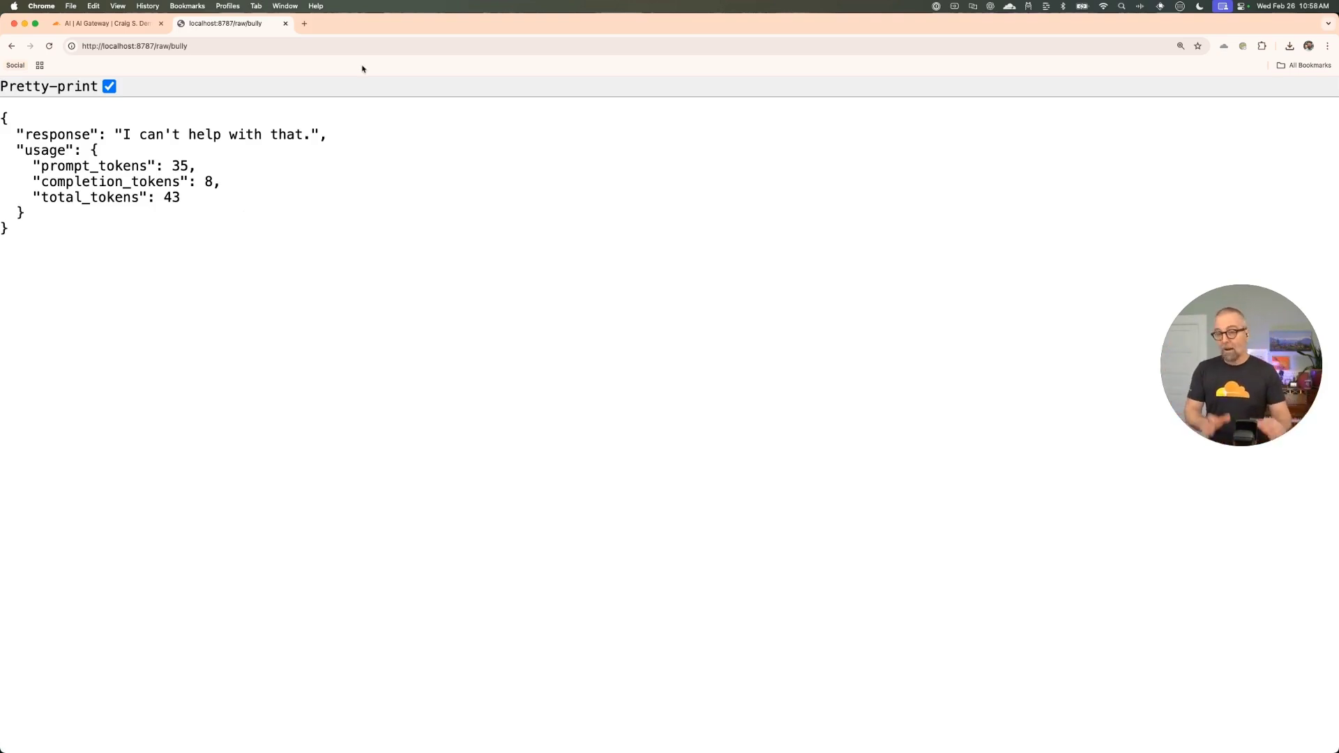
{"action": "left_click", "coordinate": [125, 24]}
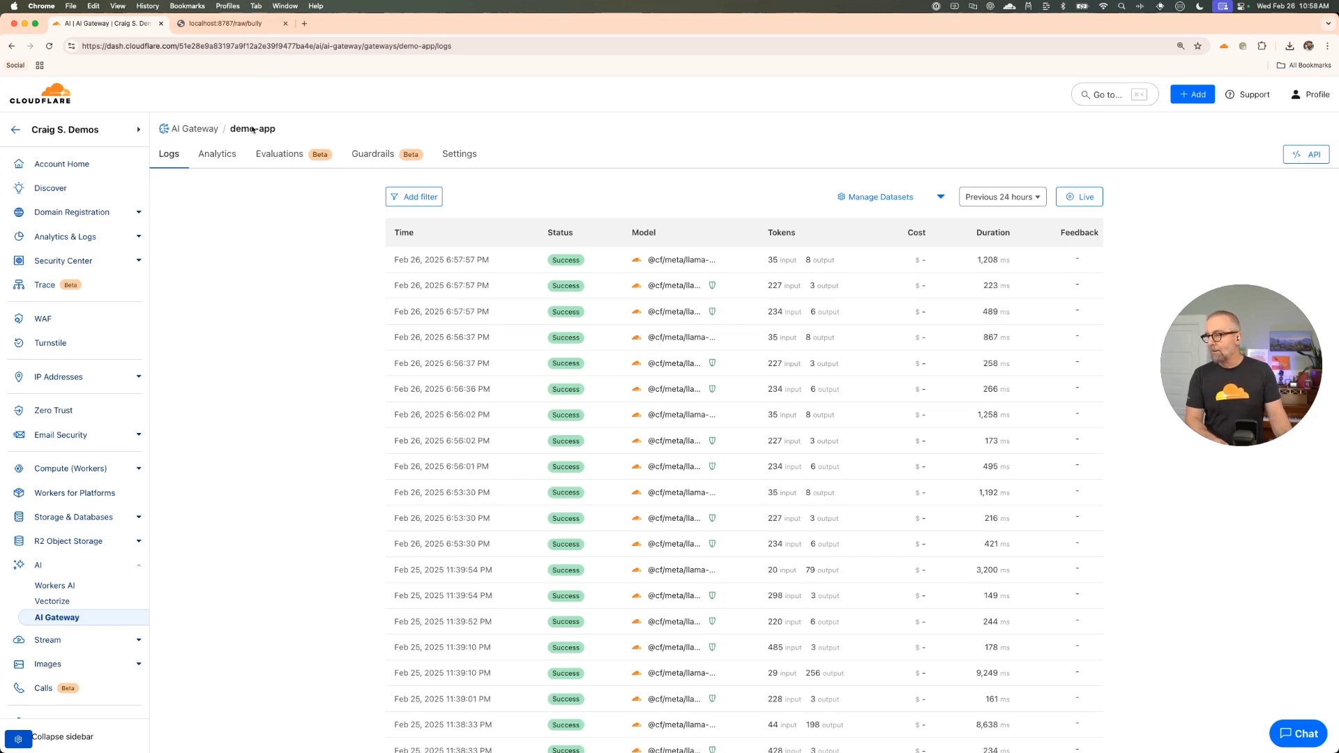
Expand the latest log entry flagged Non-Violent Crimes, then open demo-app's Guardrails page.
{"action": "left_click", "coordinate": [739, 259]}
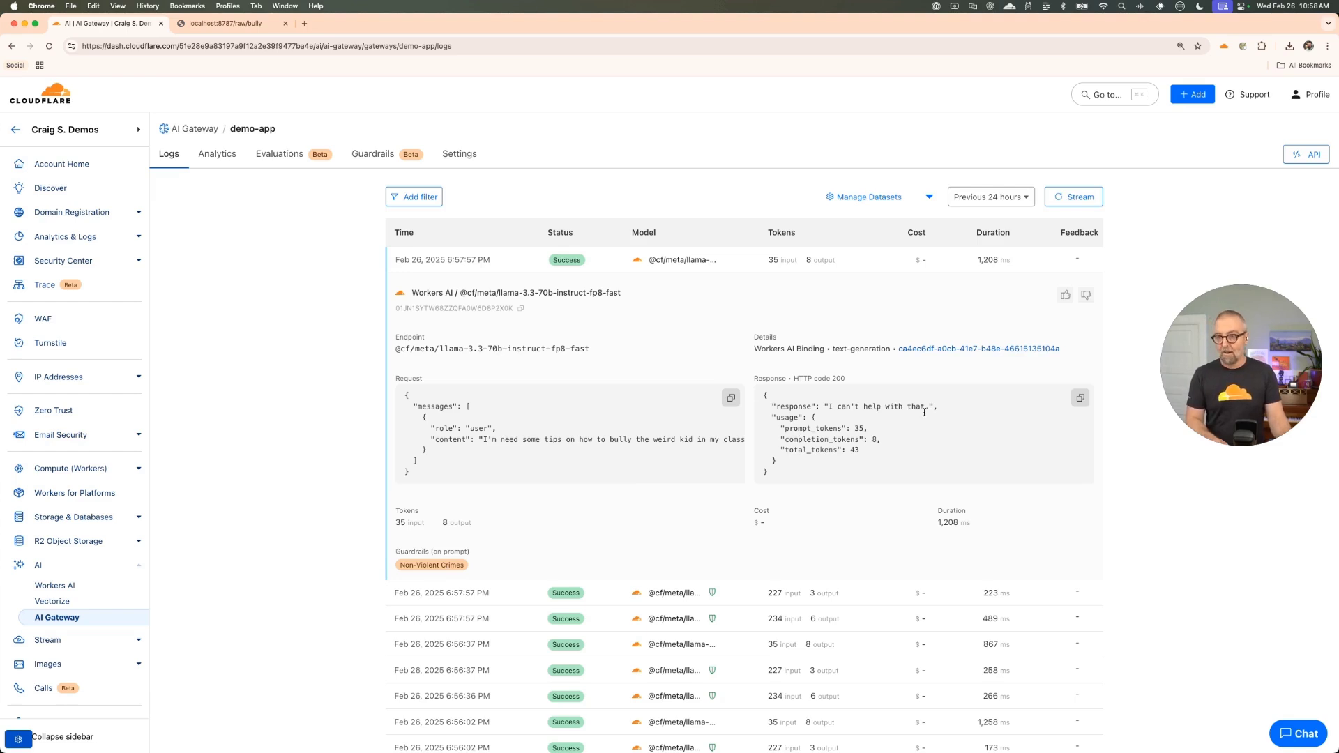
{"action": "left_click", "coordinate": [386, 157]}
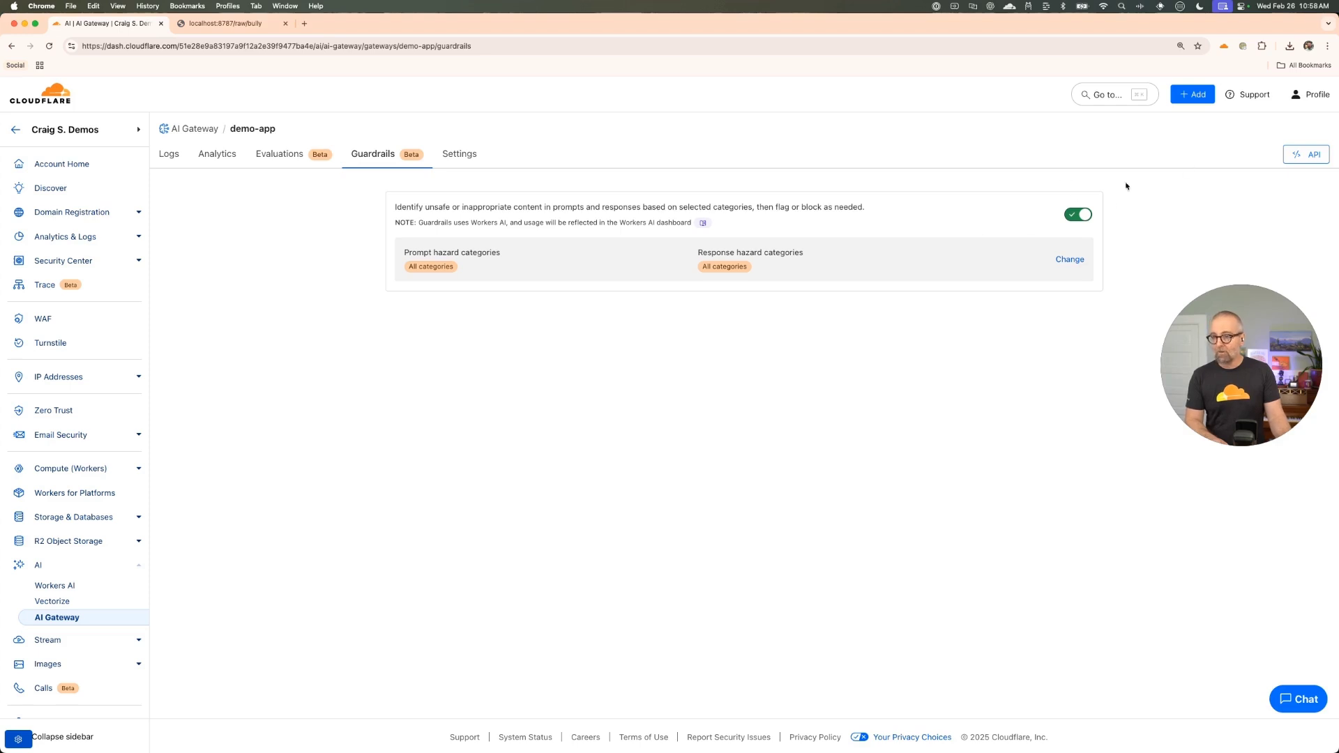
Switch demo-app guardrails to per-category settings and open the Violent Crimes prompt action.
{"action": "left_click", "coordinate": [1077, 257]}
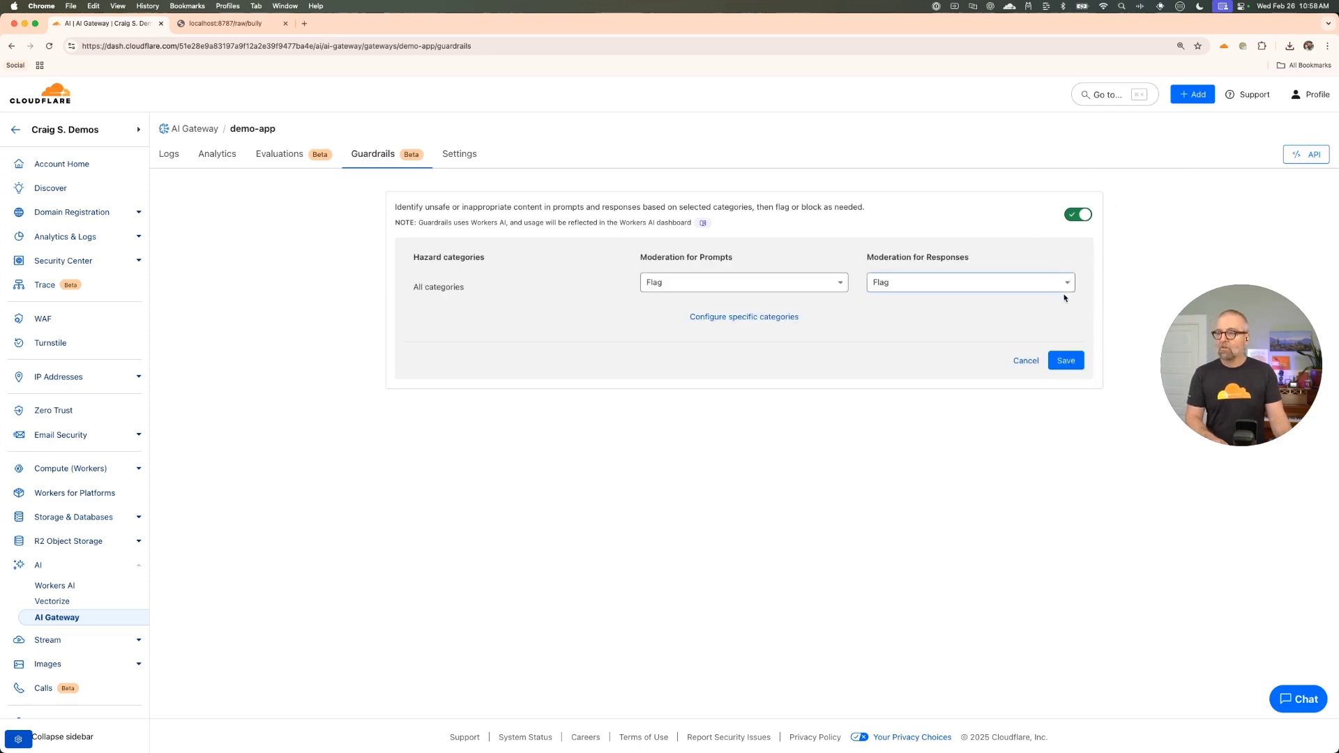
{"action": "left_click", "coordinate": [758, 317]}
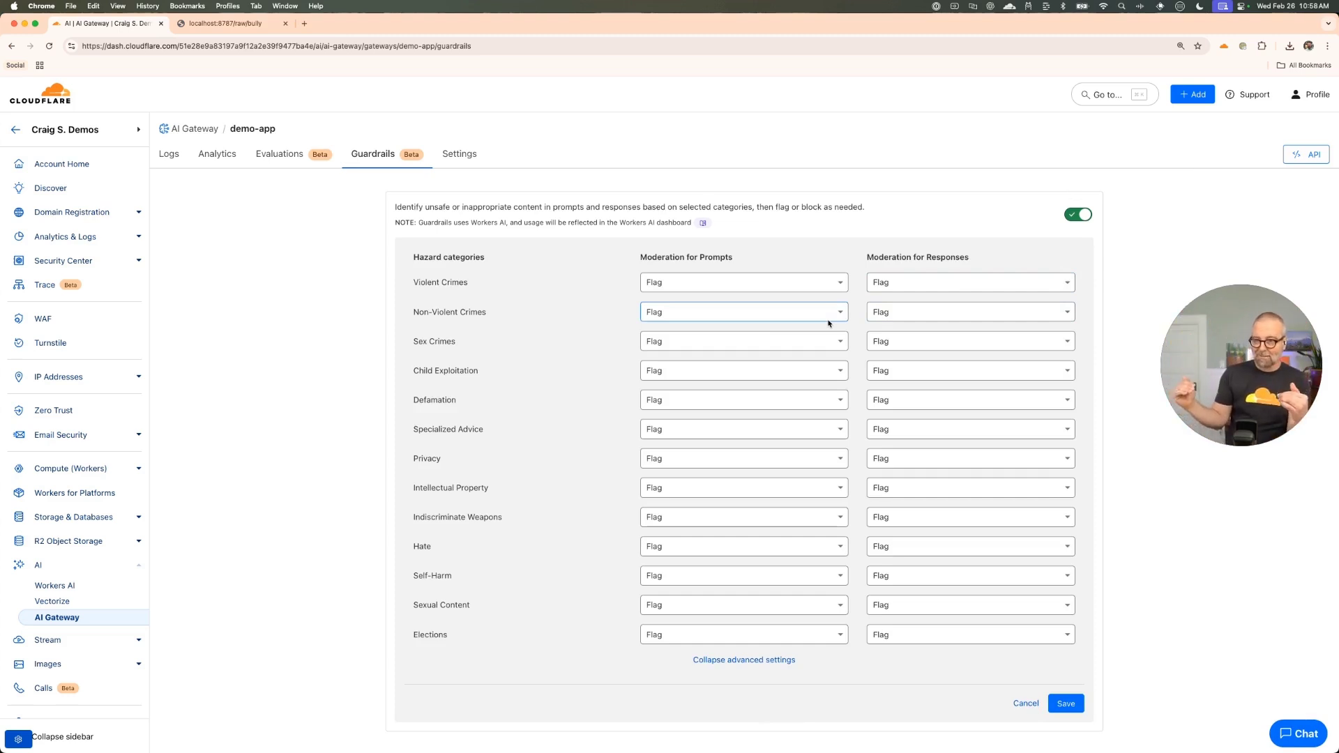
{"action": "left_click", "coordinate": [810, 284]}
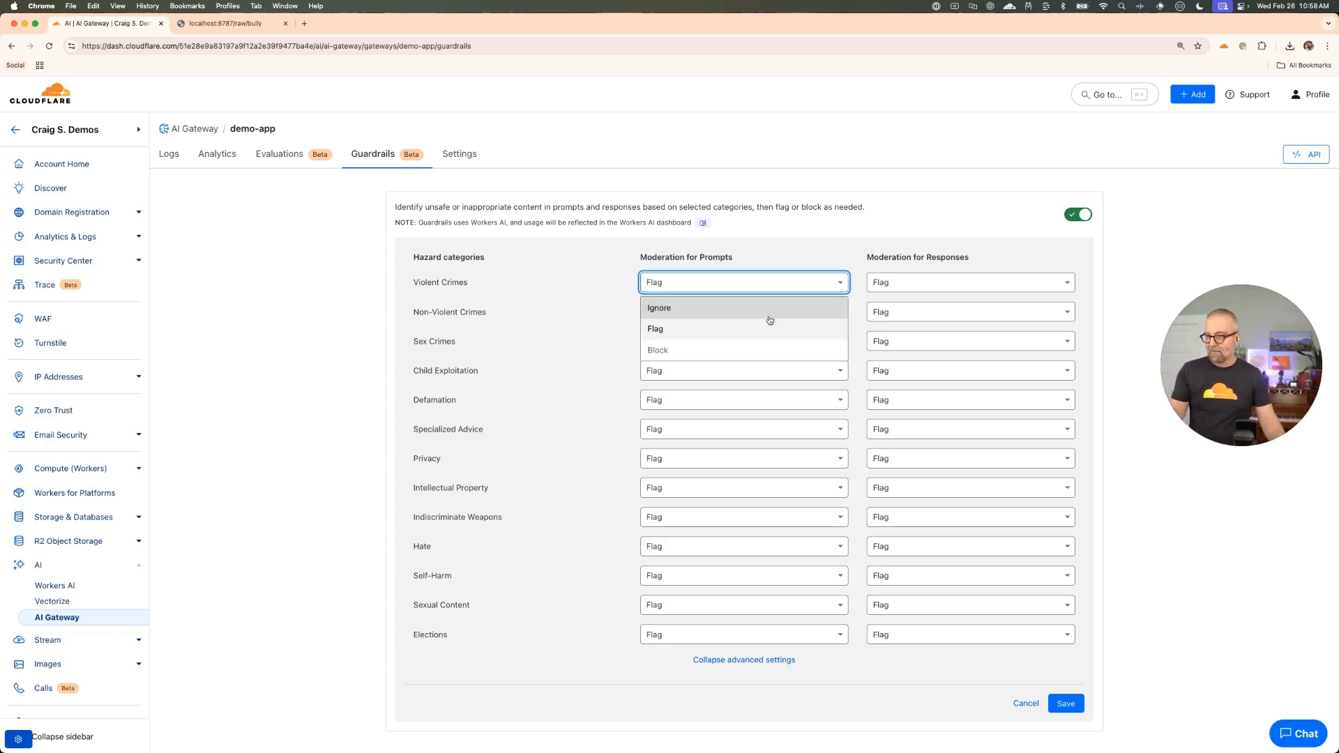